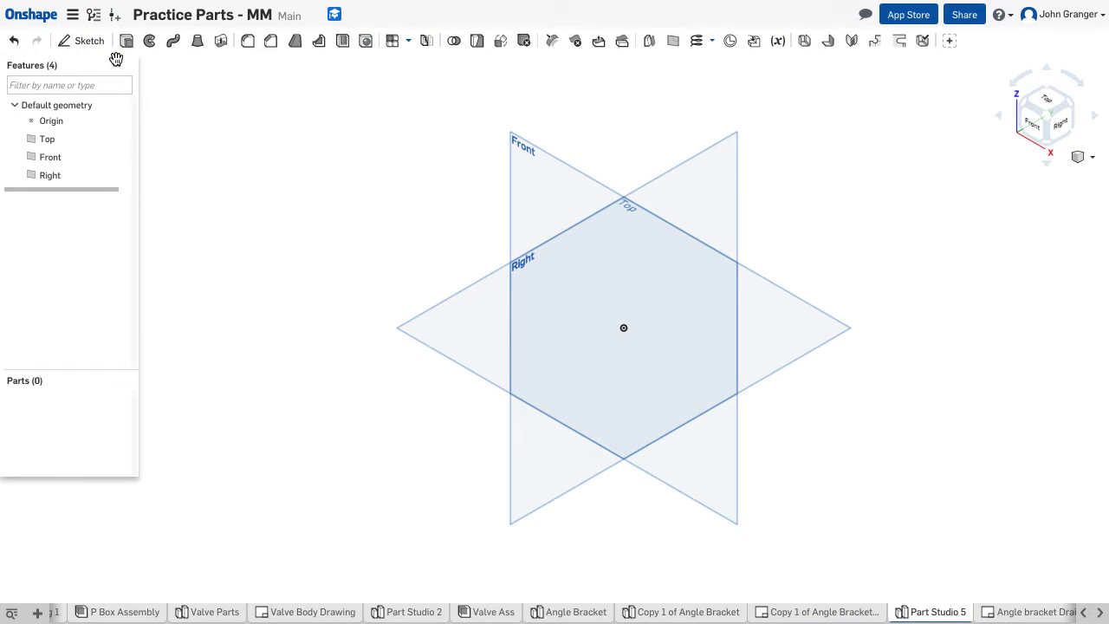
- Start a sketch on the Front plane and view it face-on
left_click(84, 44)
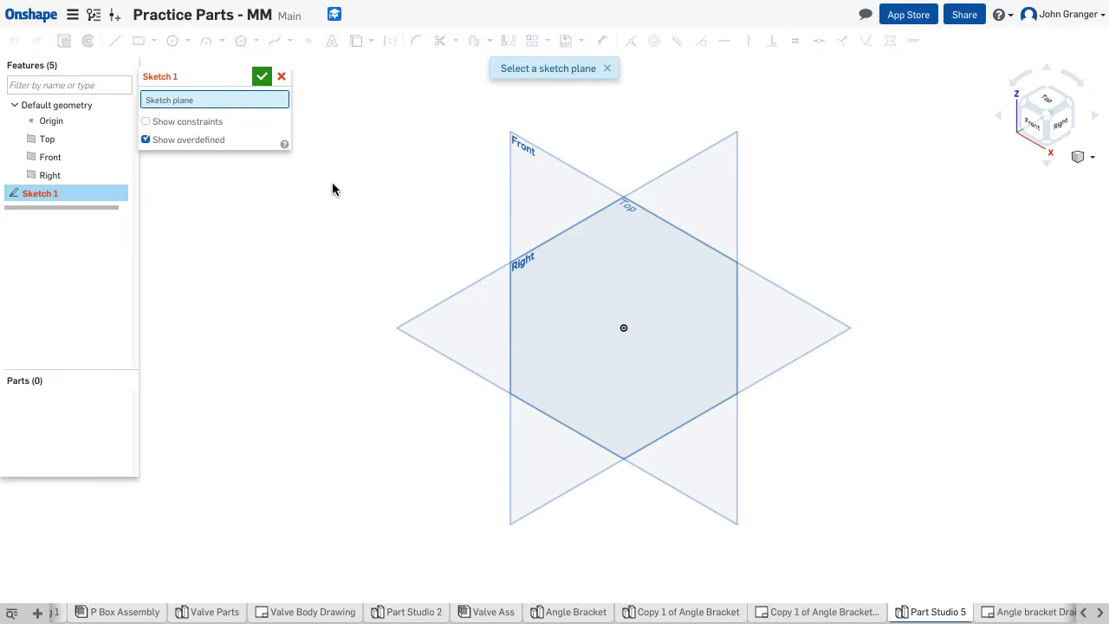
left_click(520, 195)
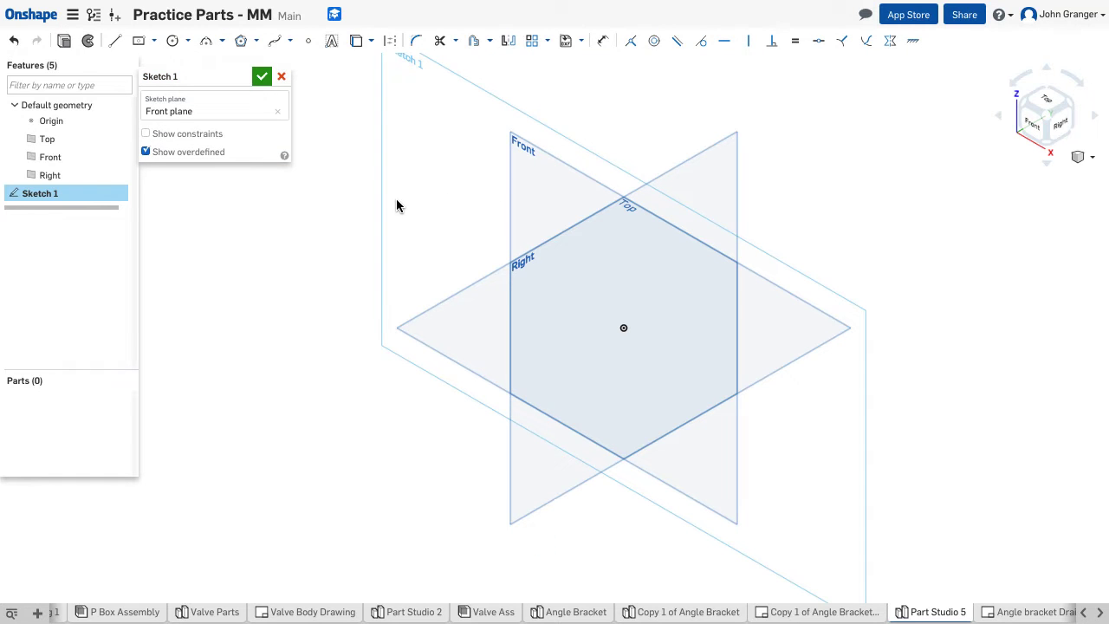
right_click(262, 234)
left_click(299, 343)
- Draw a 150 × 20 corner rectangle from the origin as the base
left_click(153, 41)
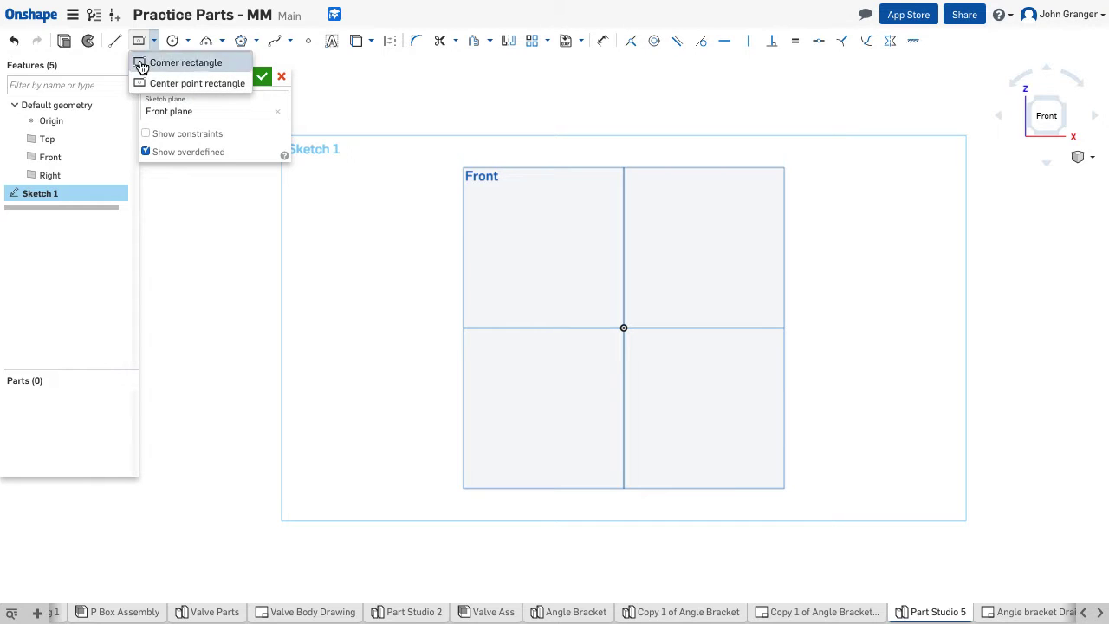
left_click(145, 62)
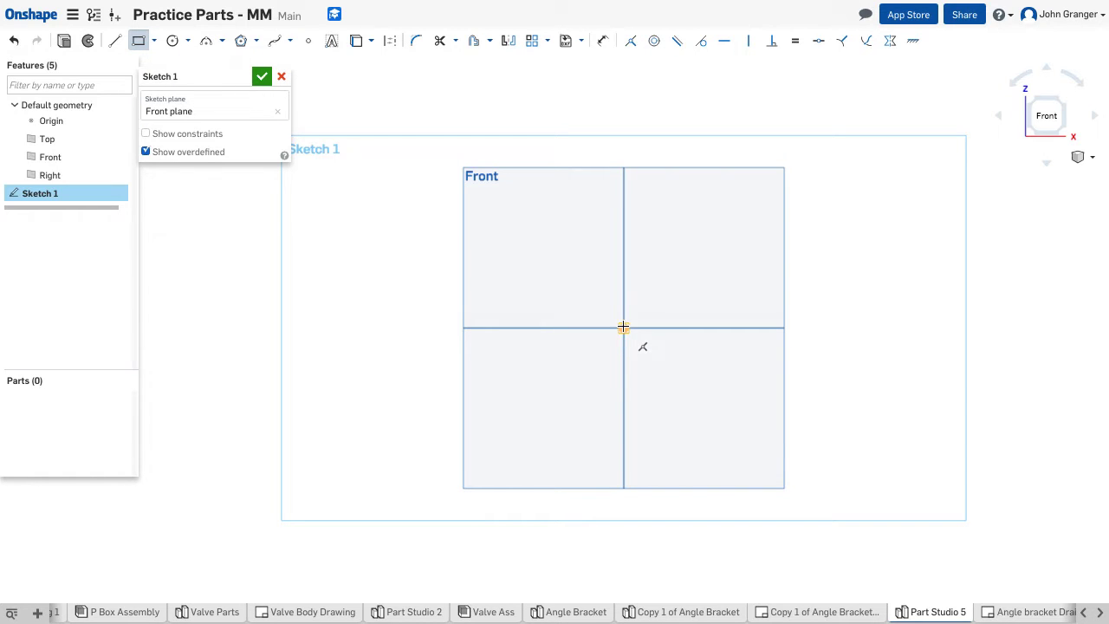
left_click(624, 327)
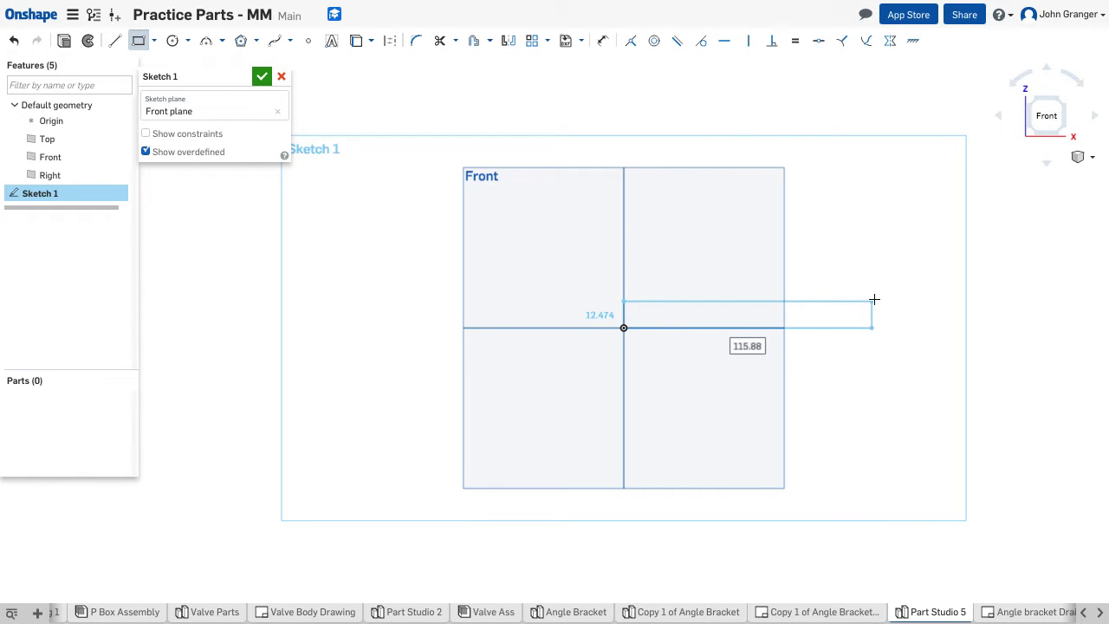
left_click(871, 302)
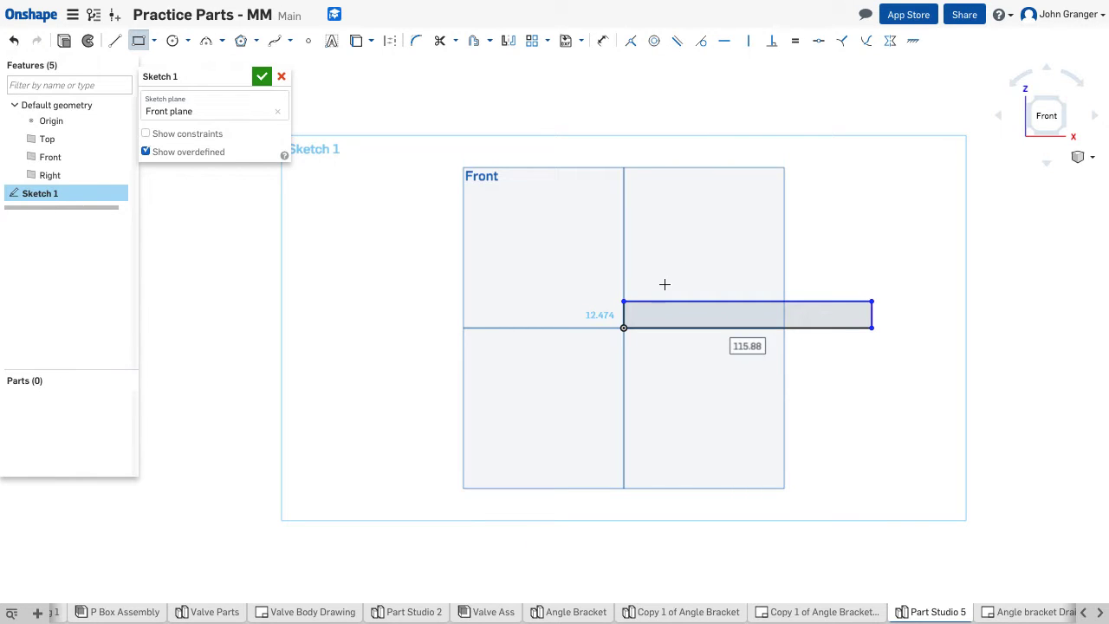
type("150")
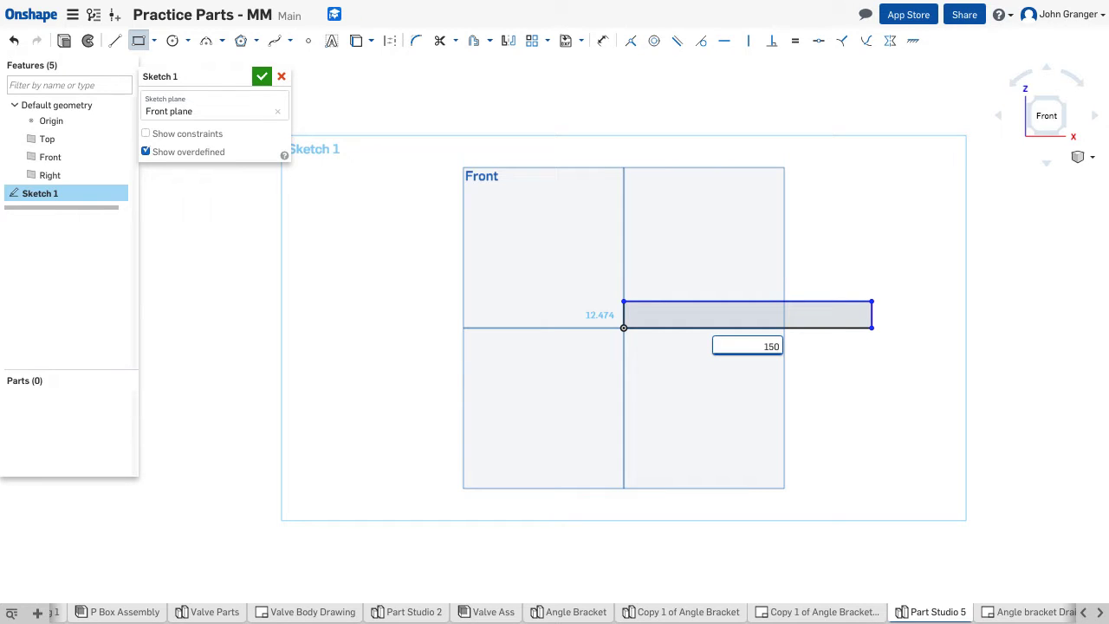
key("Return")
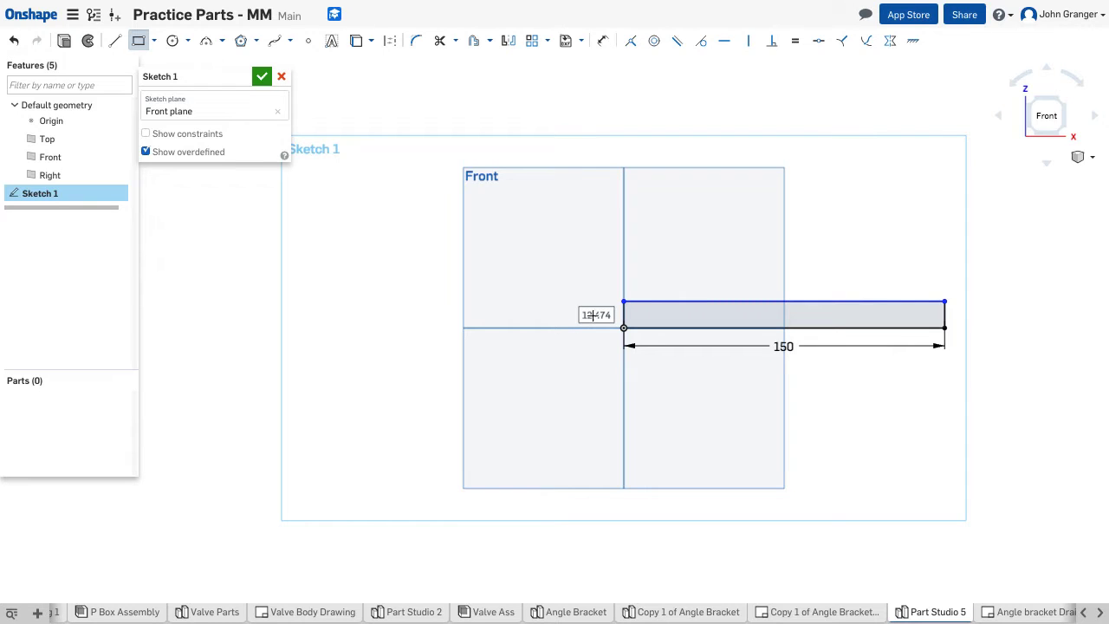
type("20")
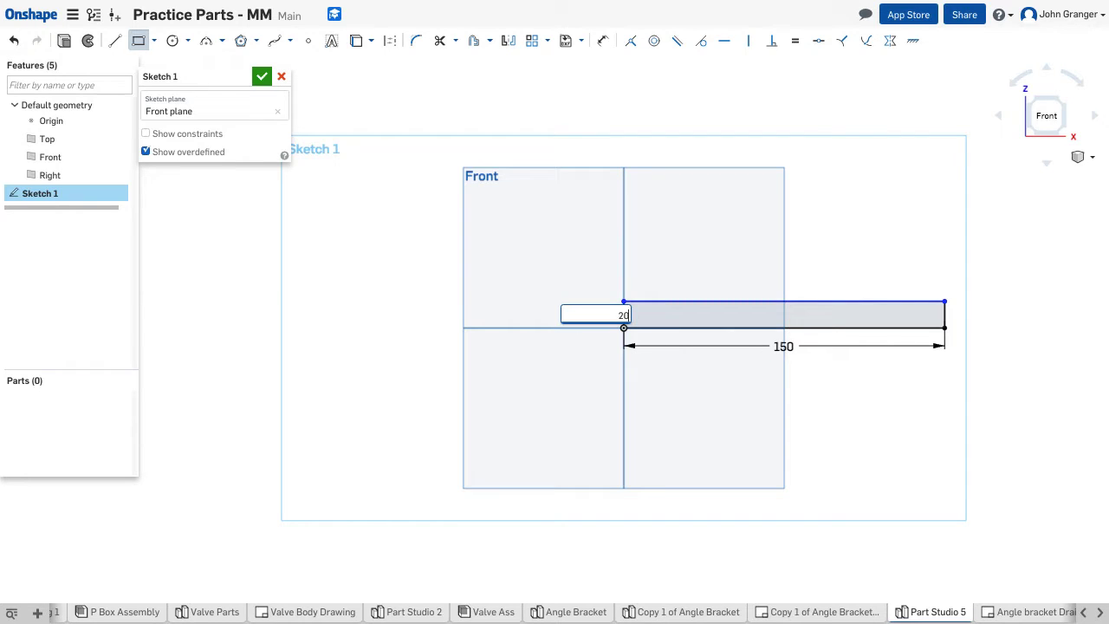
key("Return")
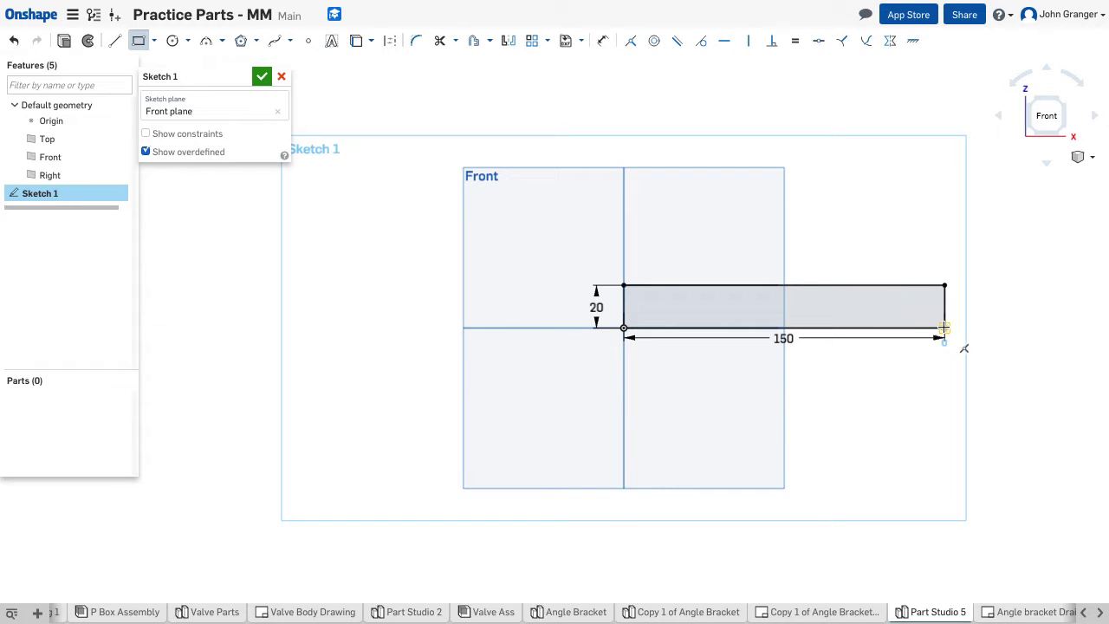
- Add a 20 × 60 upright rectangle at the base's right end
left_click(944, 328)
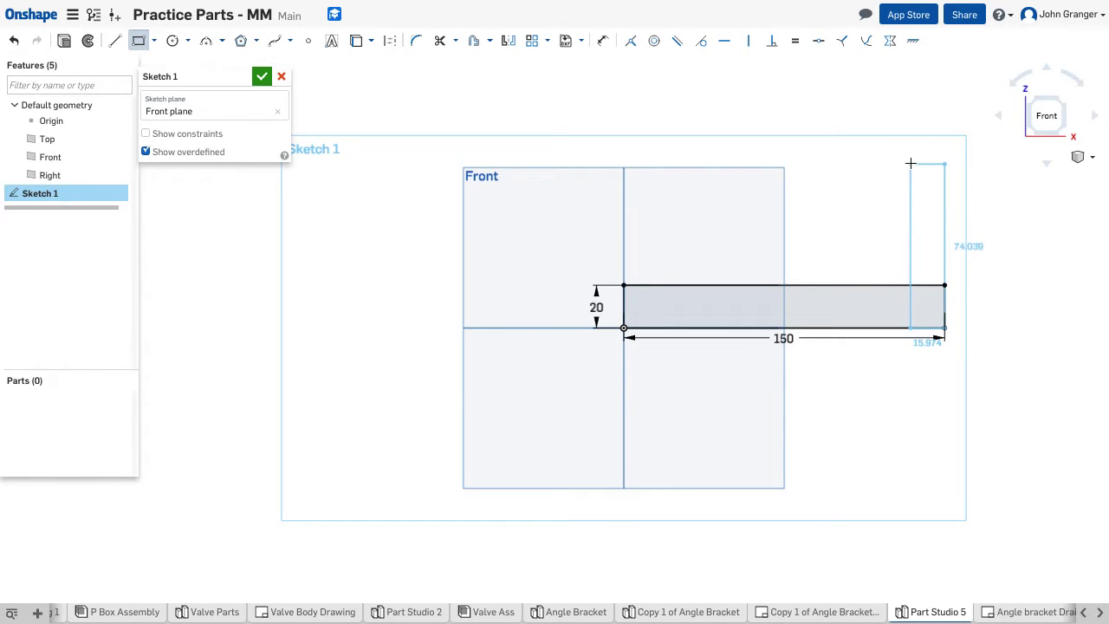
left_click(908, 163)
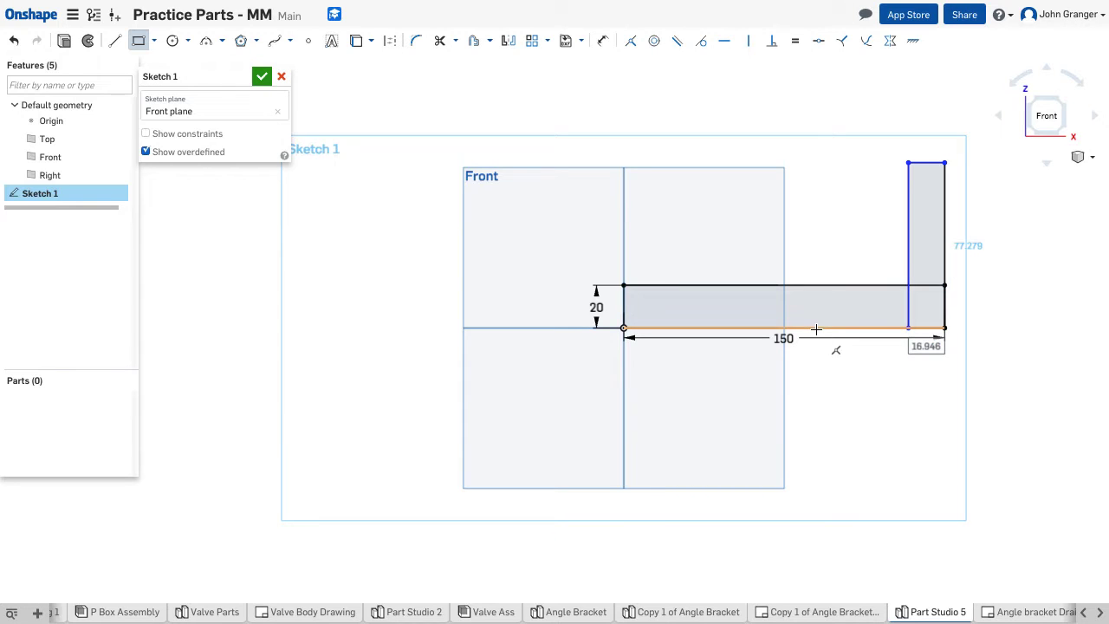
type("20")
key("Return")
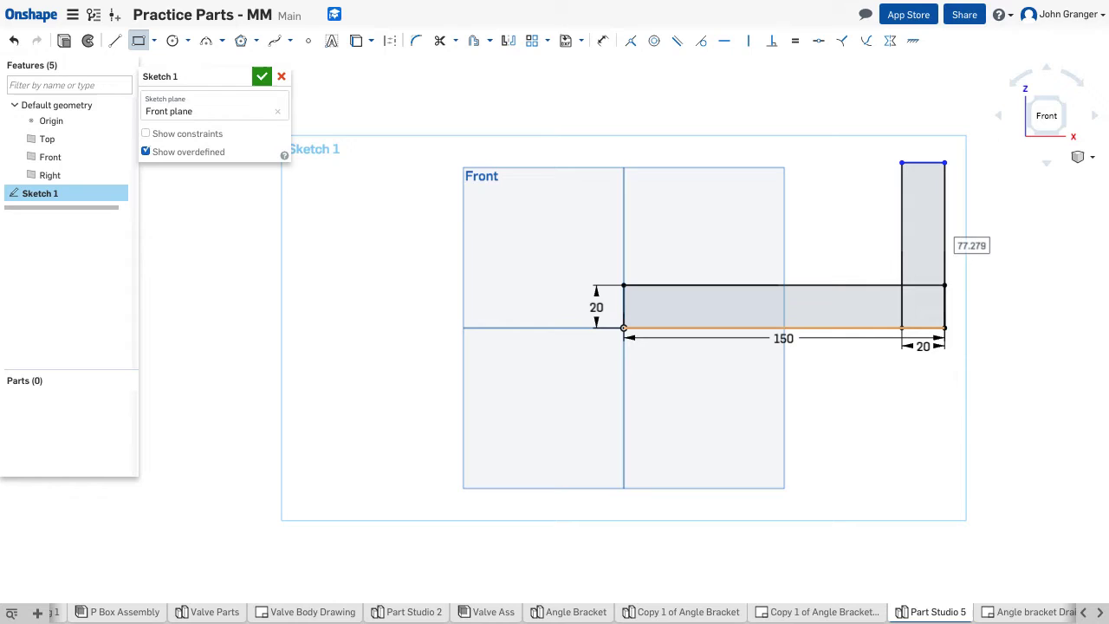
type("6")
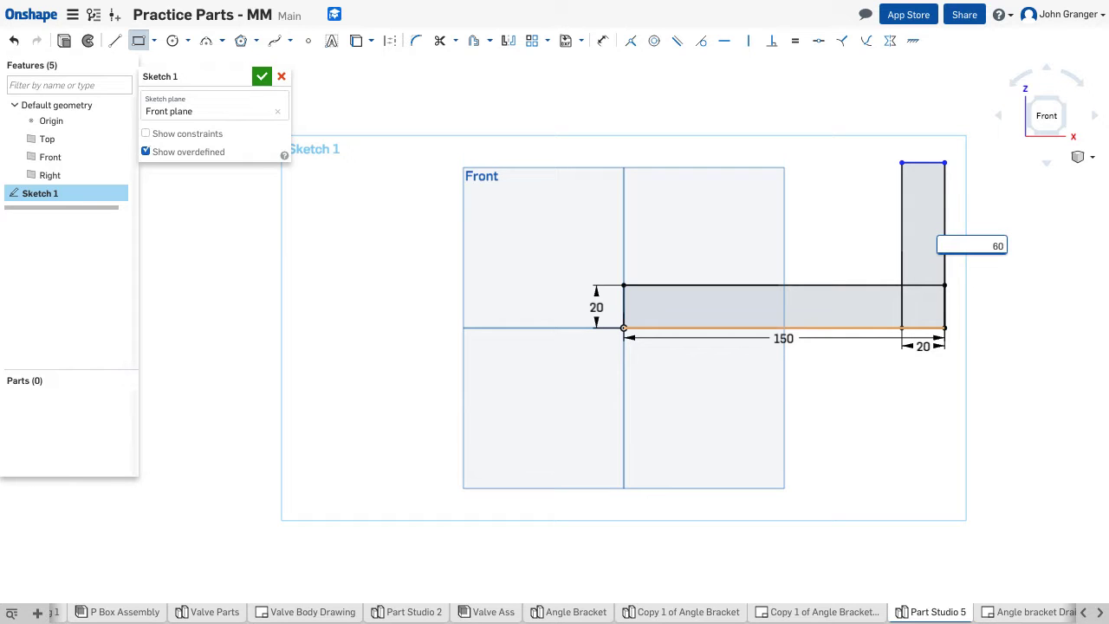
type("0")
key("Return")
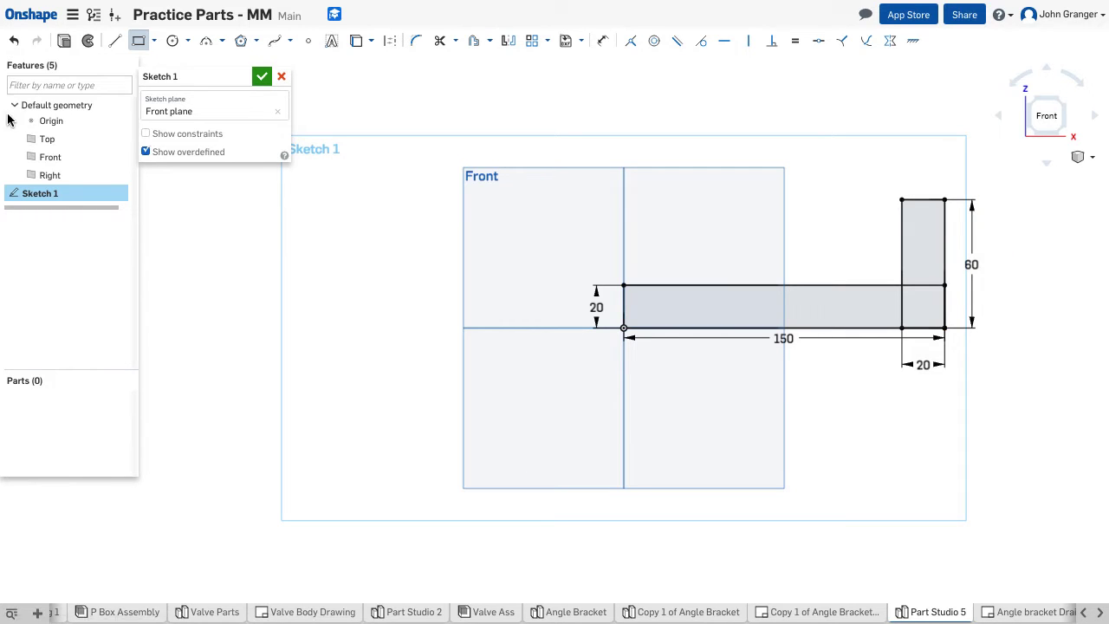
- Finish Sketch 1 and switch to the isometric view
left_click(262, 78)
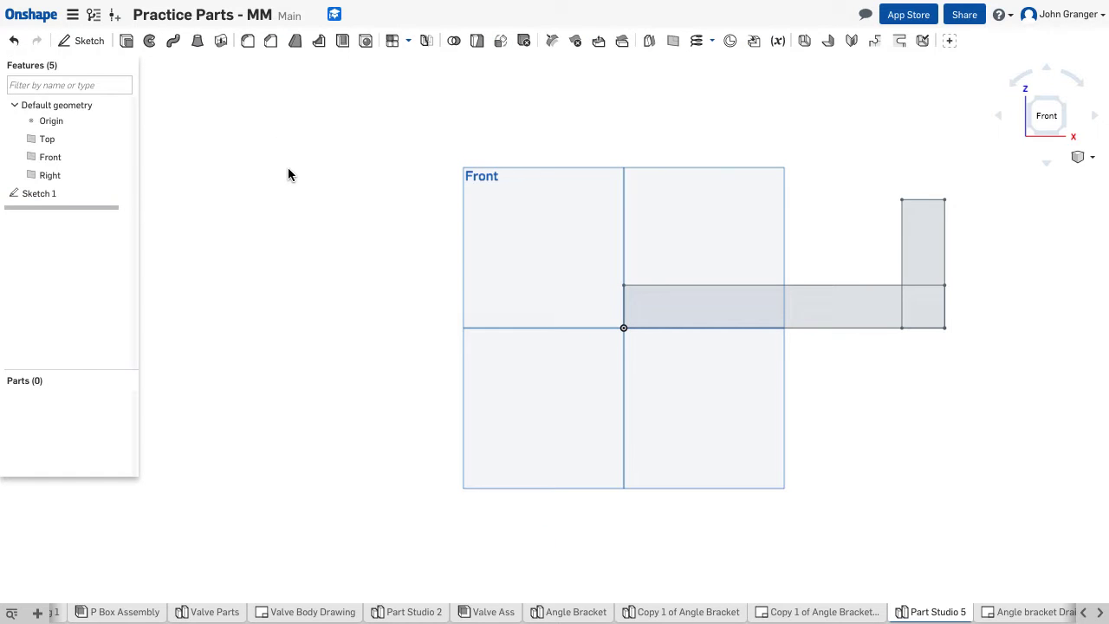
right_click(263, 161)
left_click(293, 219)
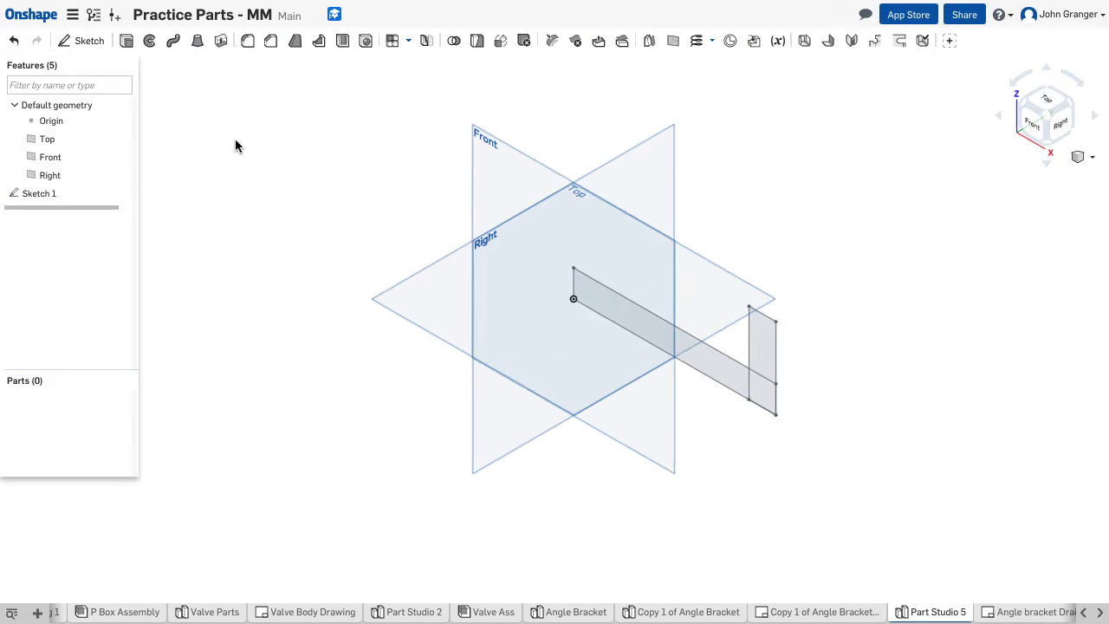
- Extrude all three L-profile regions symmetrically 80 mm into Part 1
left_click(126, 42)
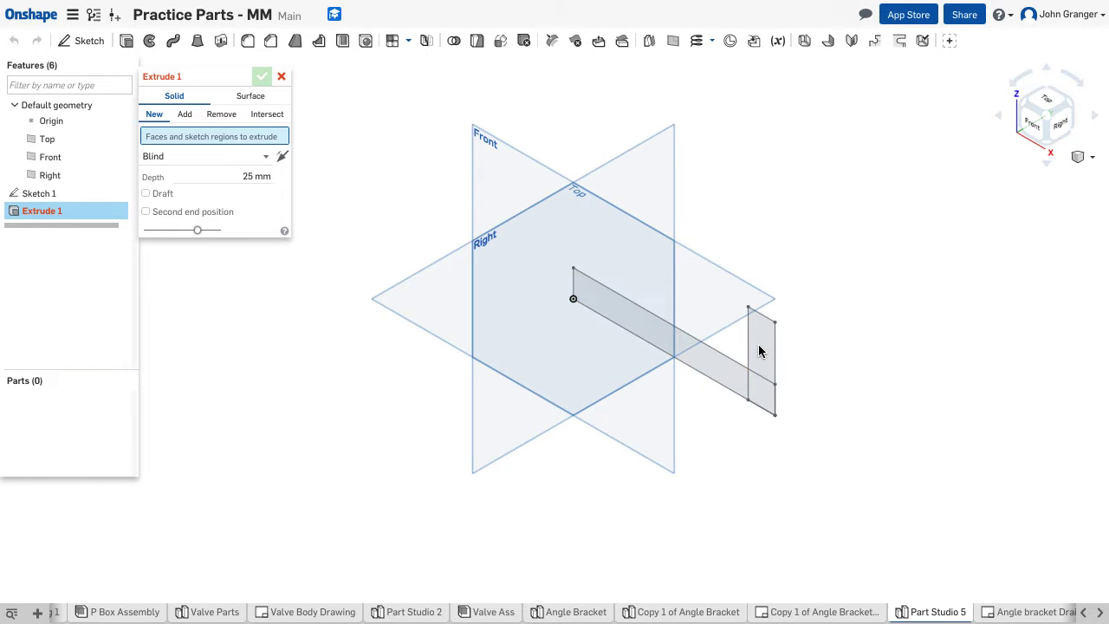
left_click(764, 377)
left_click(759, 394)
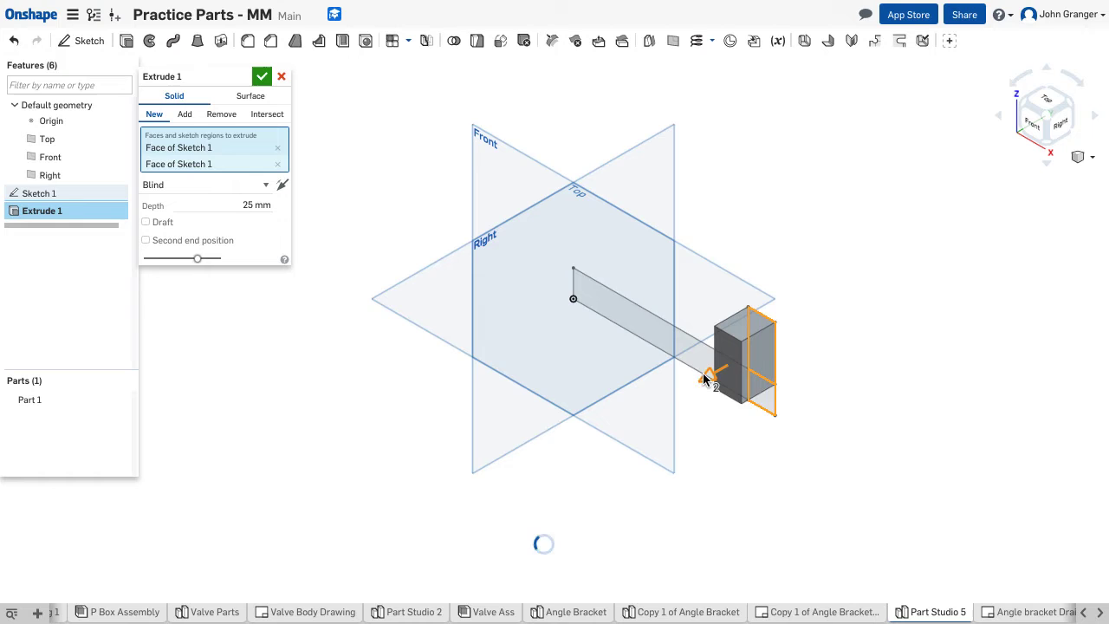
left_click(671, 350)
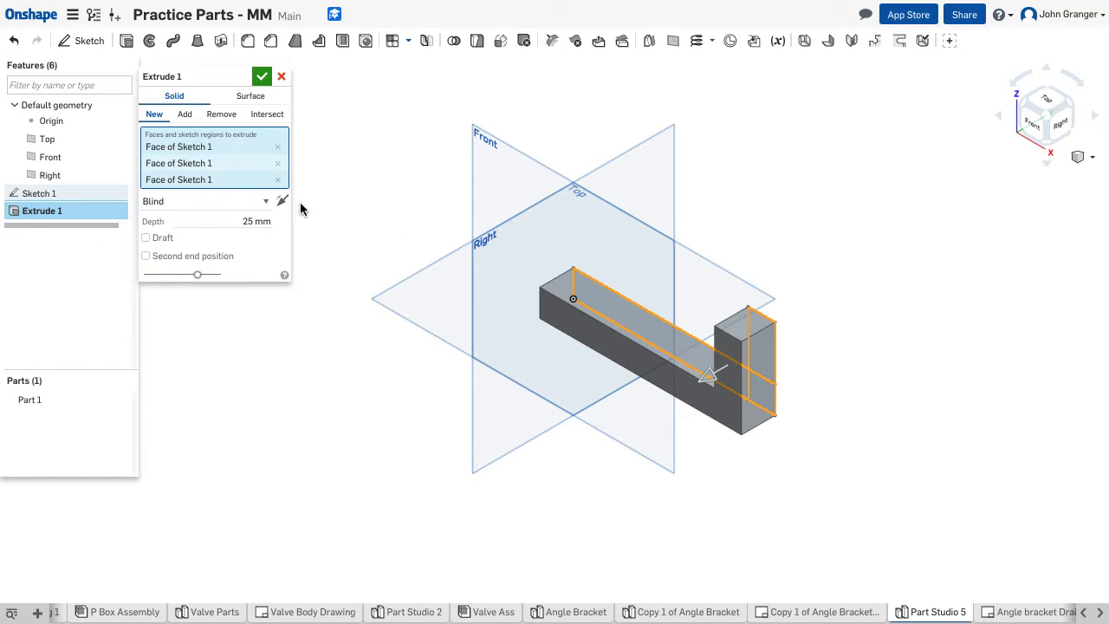
left_click(264, 204)
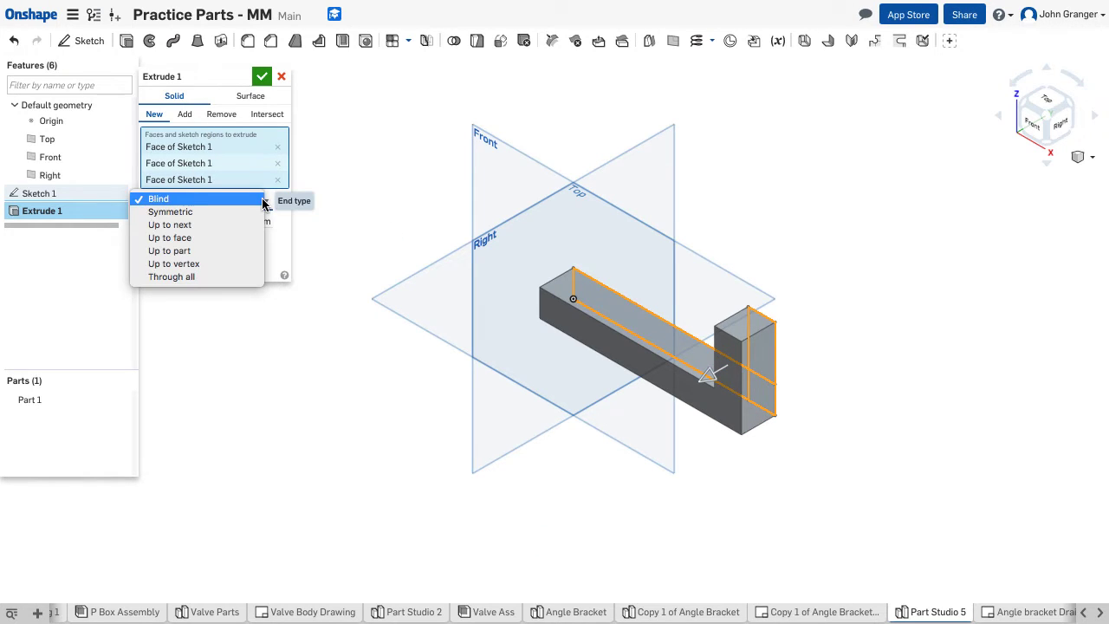
left_click(257, 216)
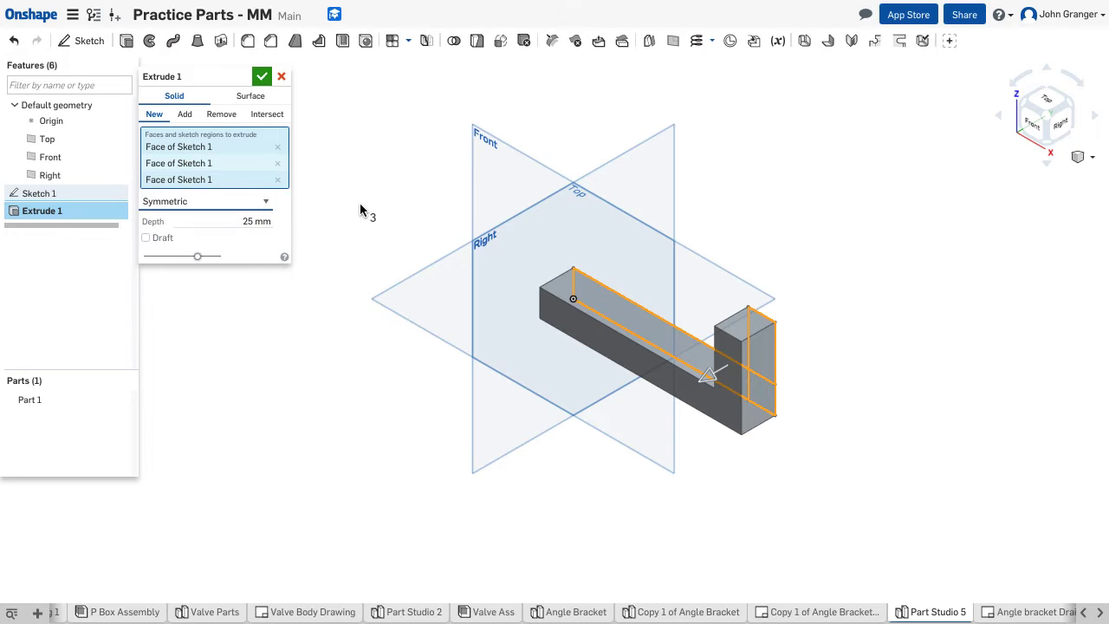
left_click(217, 222)
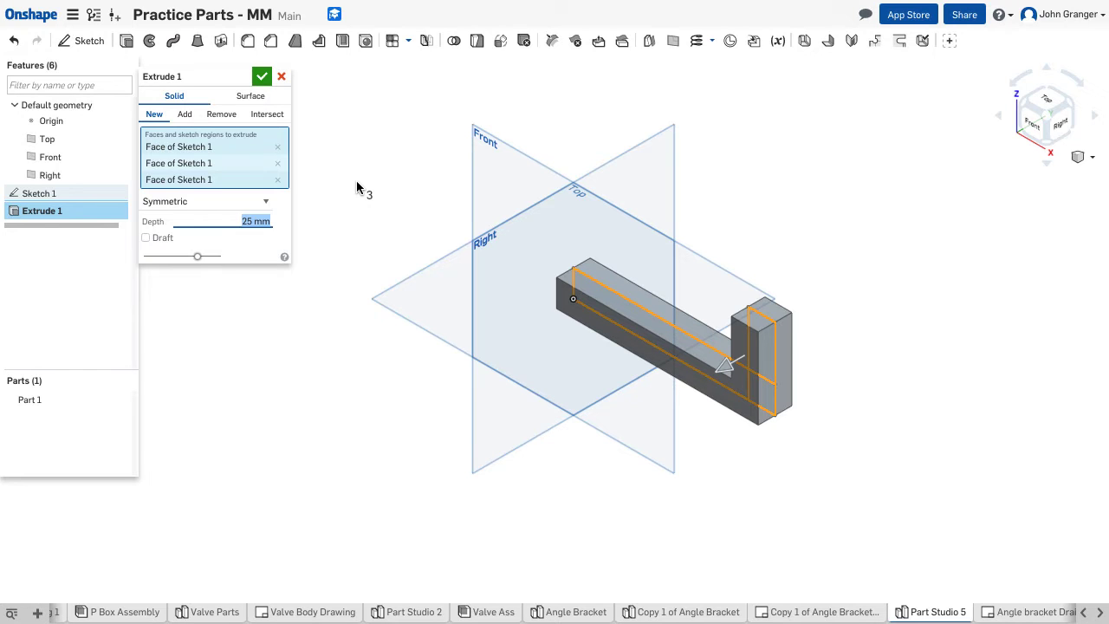
type("80")
key("Return")
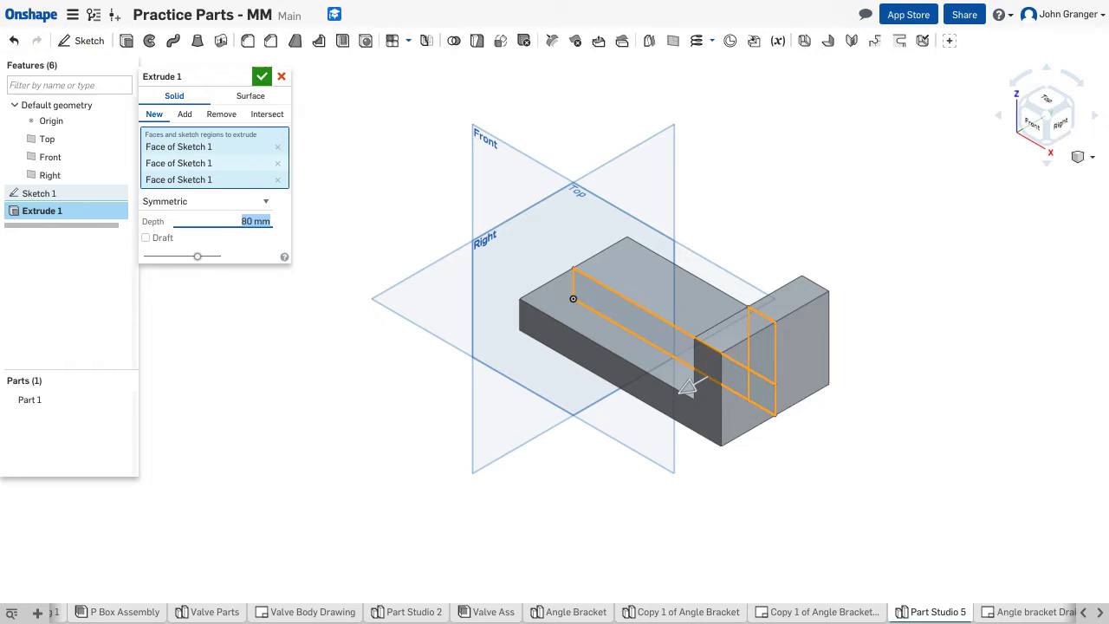
left_click(262, 76)
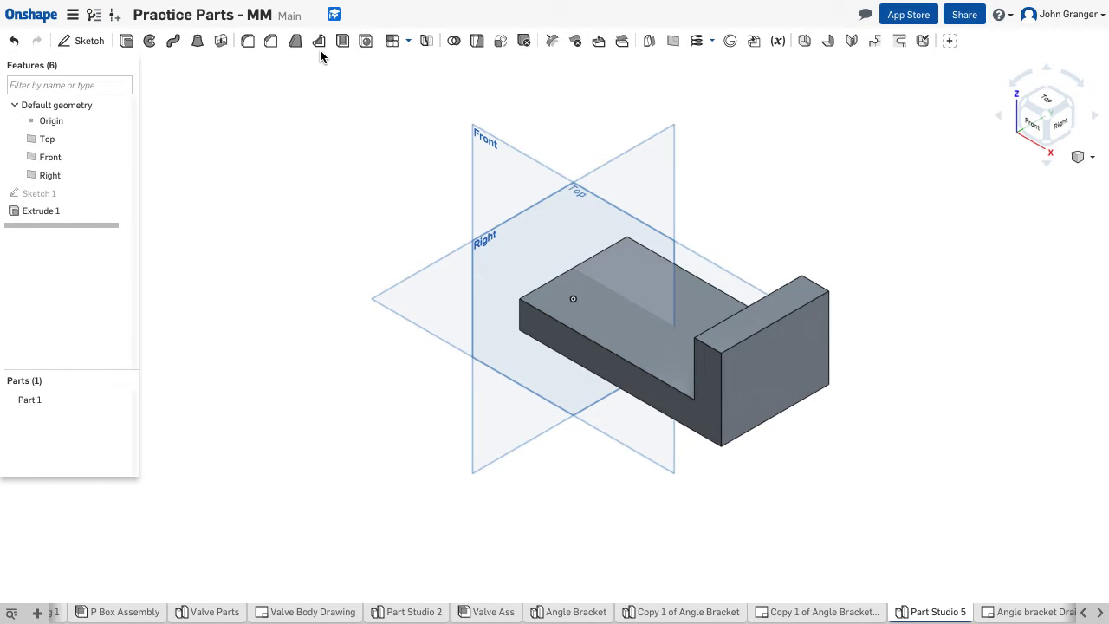
- Round the upright's inner and back top edges with a 20 mm fillet
left_click(248, 42)
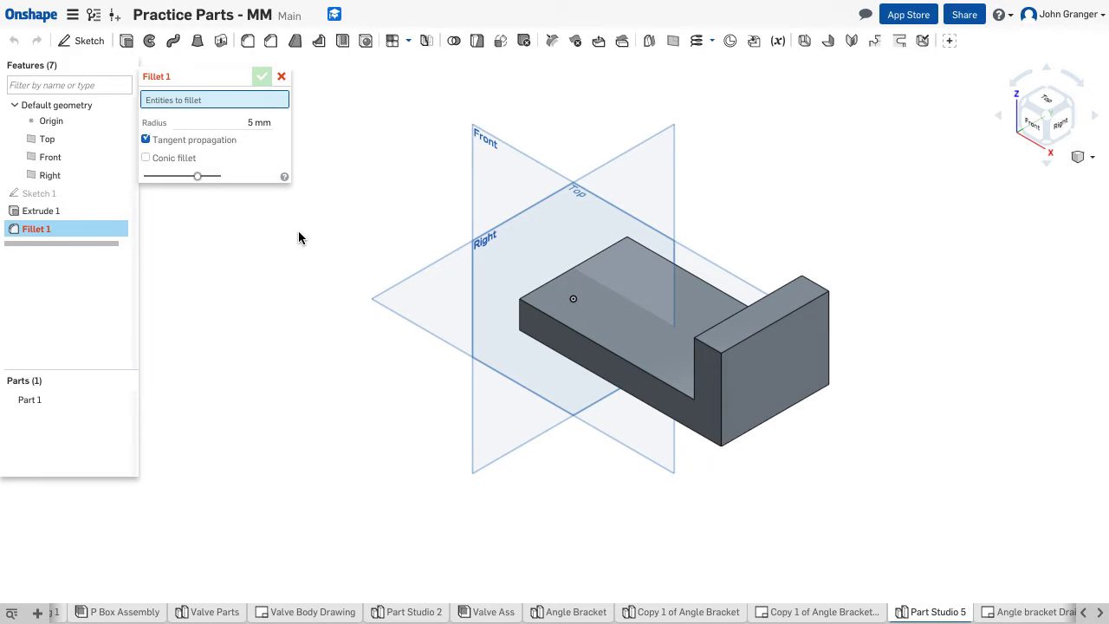
left_click(241, 122)
type("20")
key("Return")
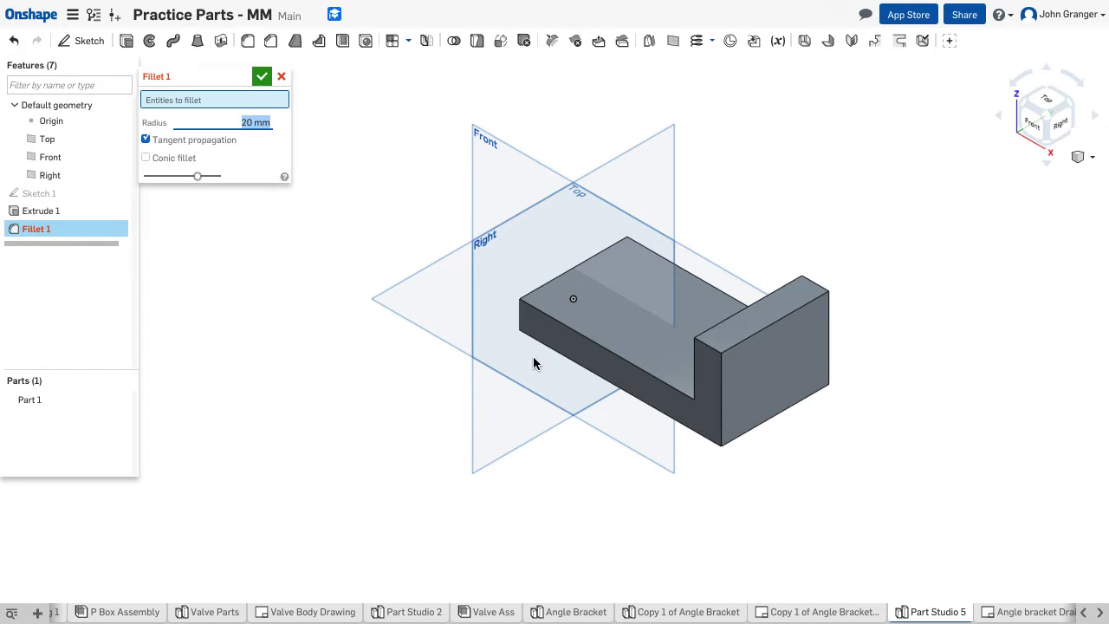
left_click(708, 352)
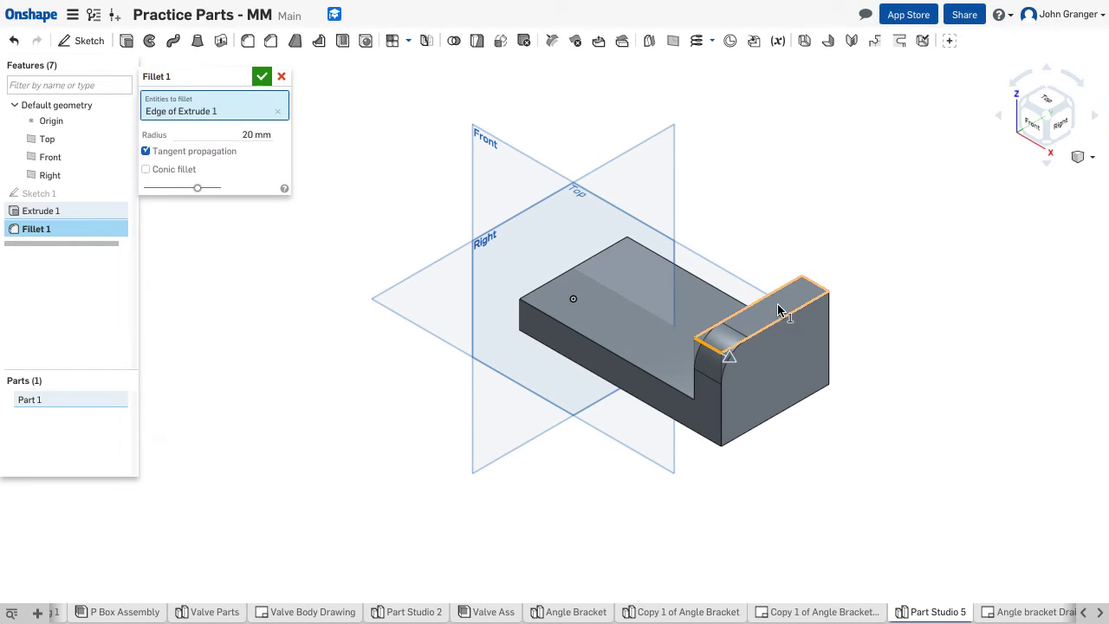
left_click(812, 286)
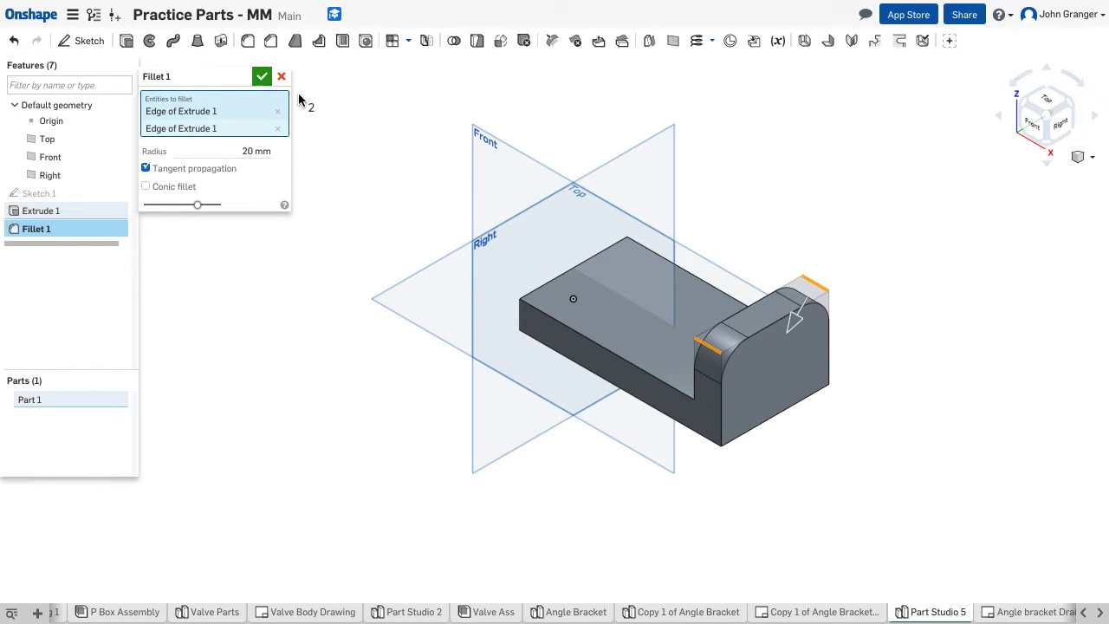
left_click(261, 78)
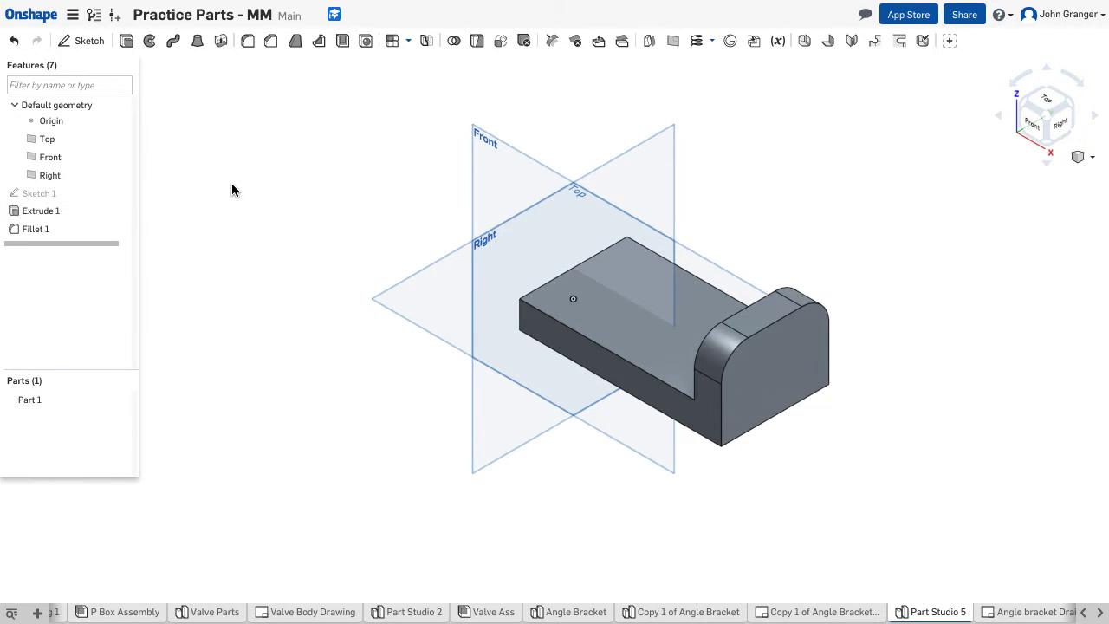
- Place Sketch 2 on the upright tab's outer face and view it face-on
left_click(91, 42)
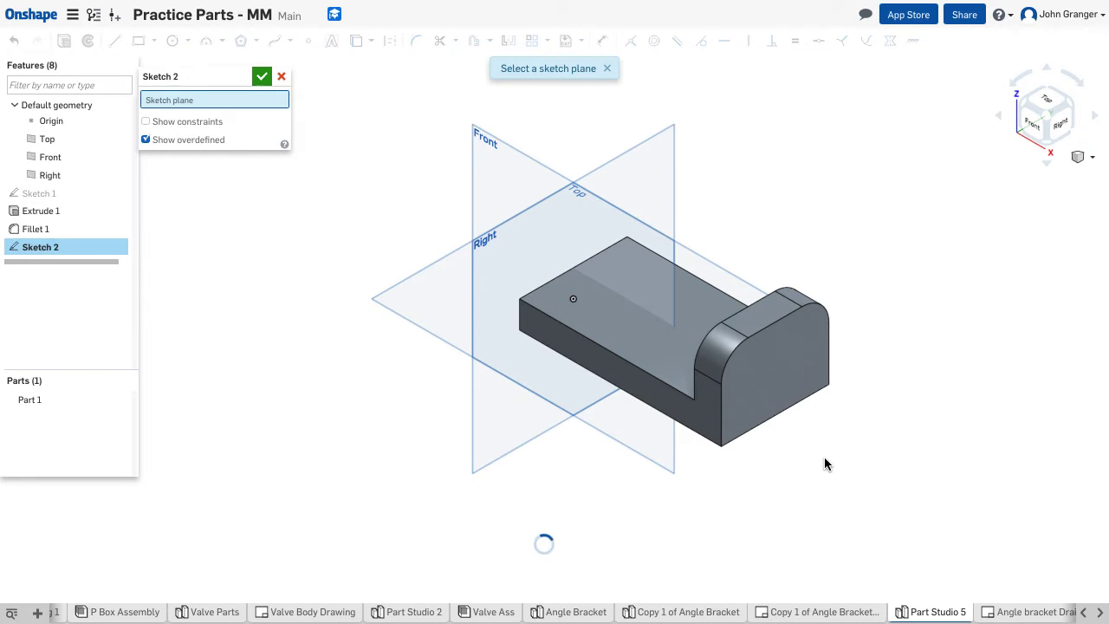
left_click(780, 367)
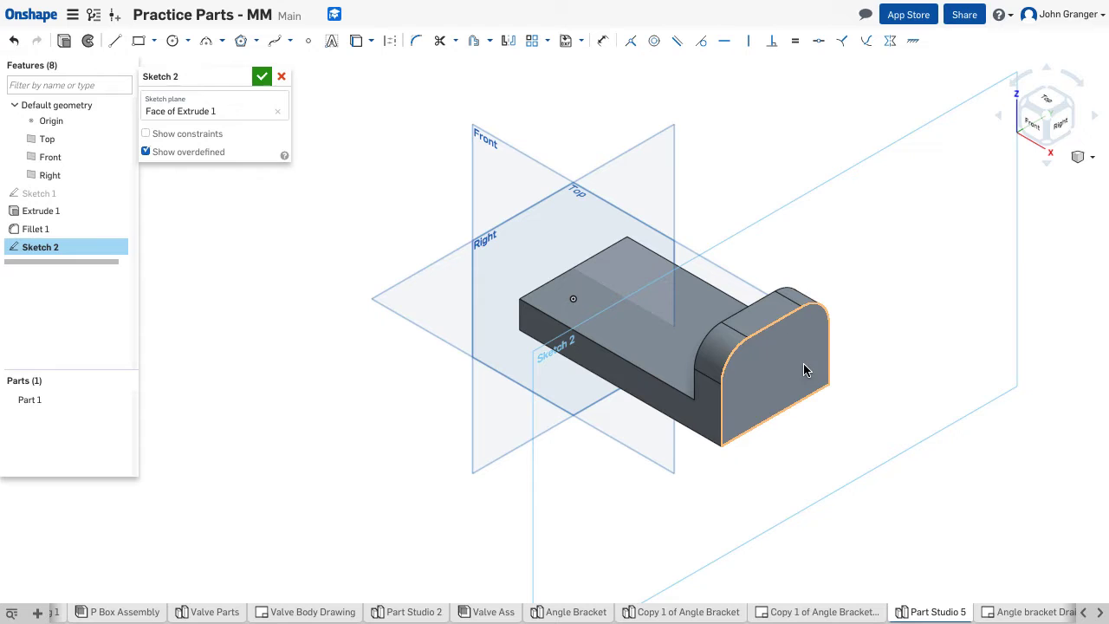
right_click(240, 334)
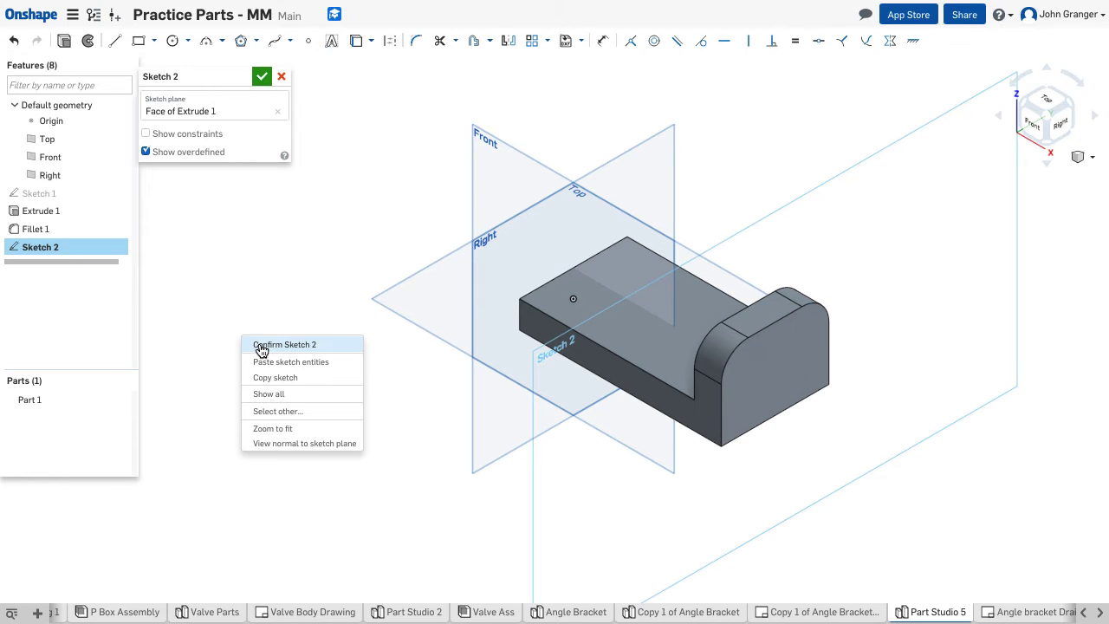
left_click(279, 443)
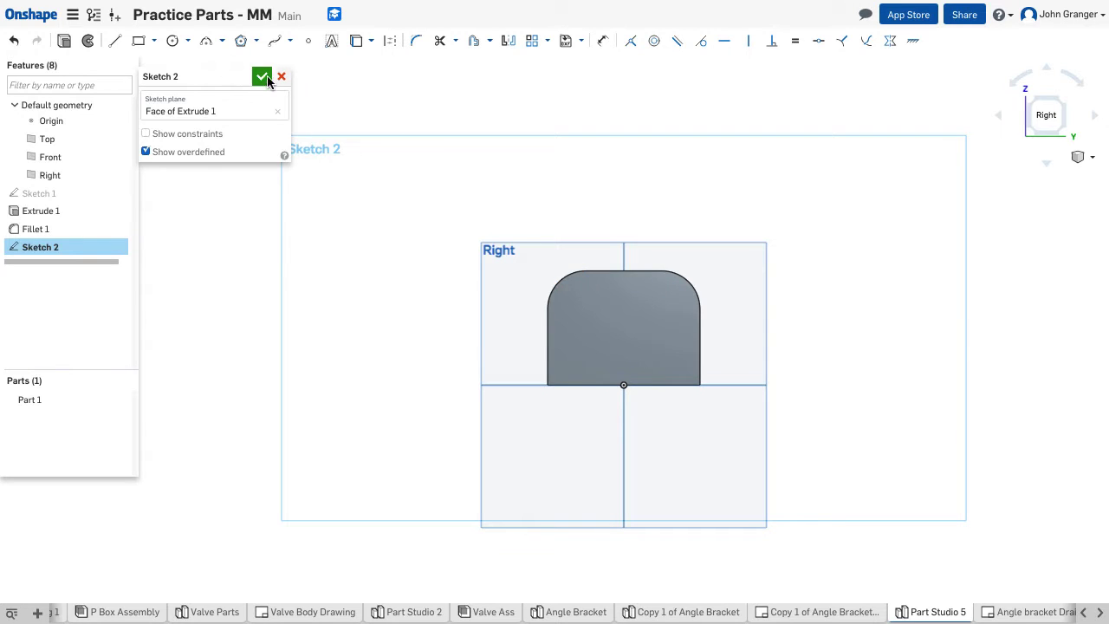
- Draw a Ø15 circle centred on the tab's left rounded corner
left_click(187, 42)
left_click(200, 83)
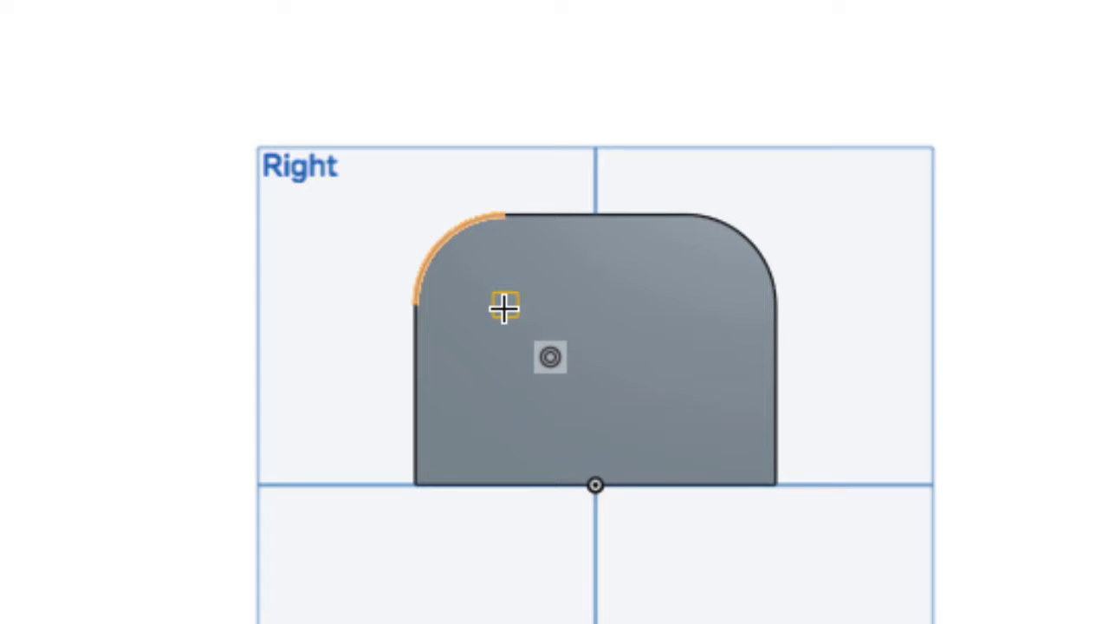
left_click(505, 305)
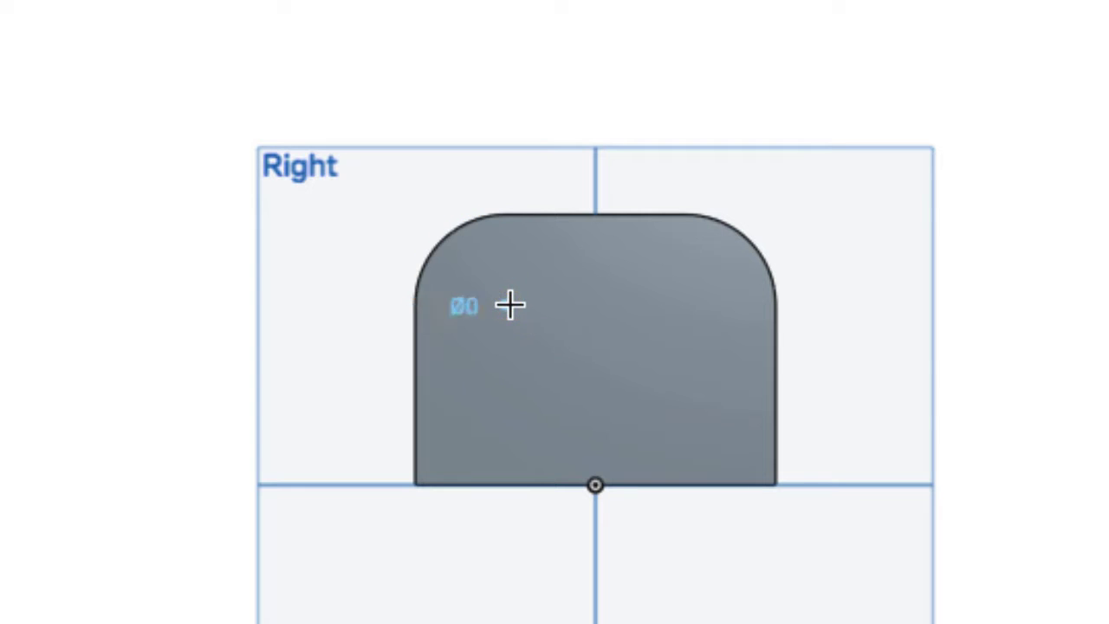
left_click(557, 282)
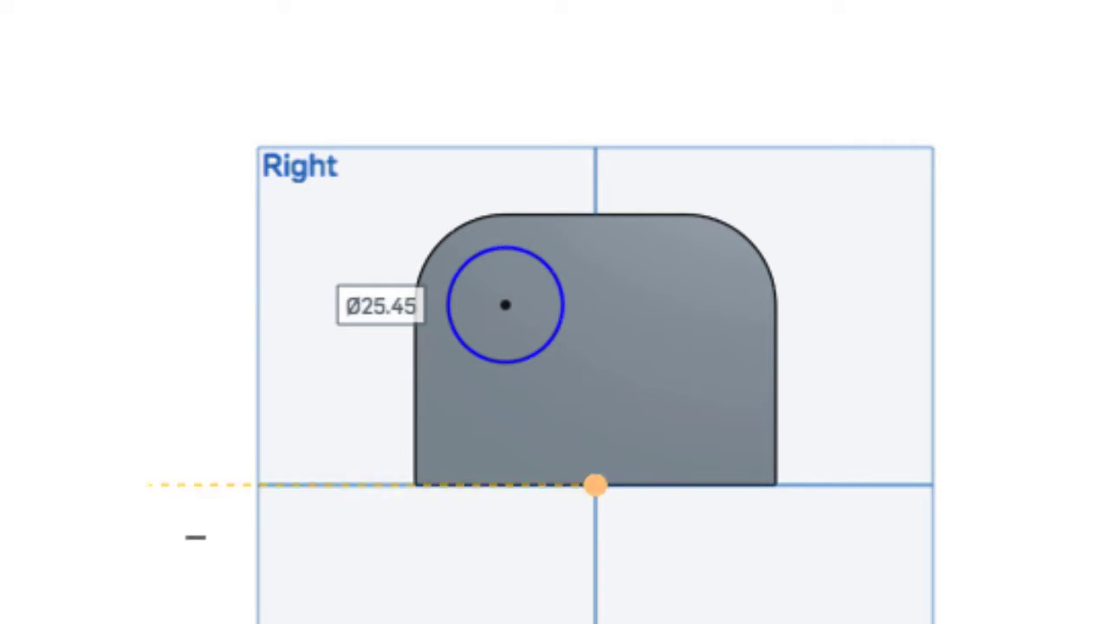
double_click(381, 305)
type("15")
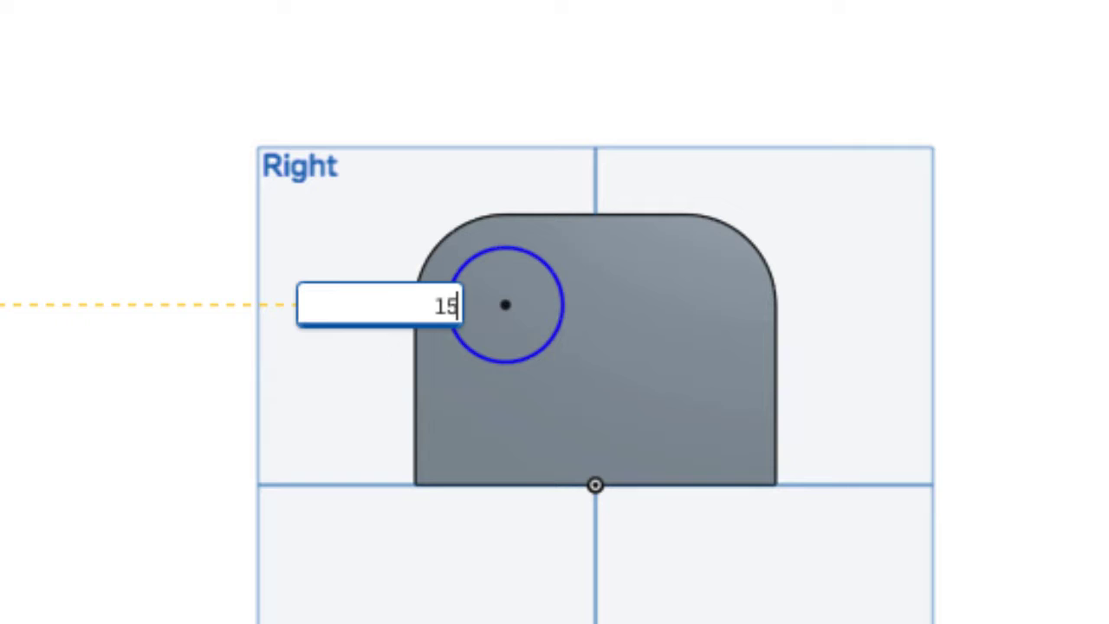
key("Return")
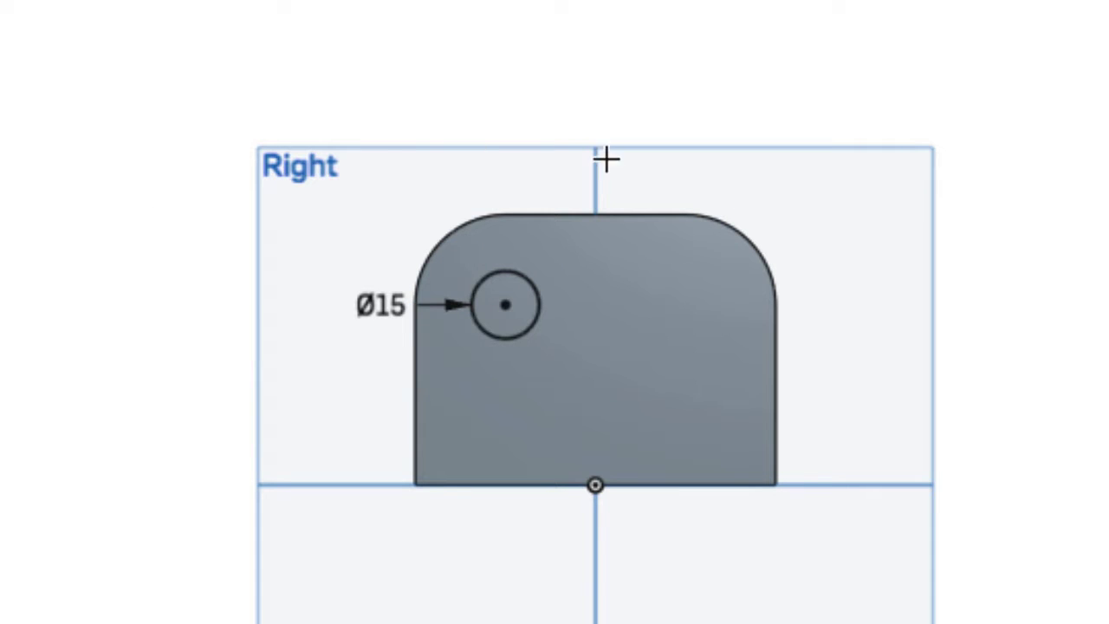
- Draw a second circle on the right corner and make it equal to the Ø15 one
left_click(707, 291)
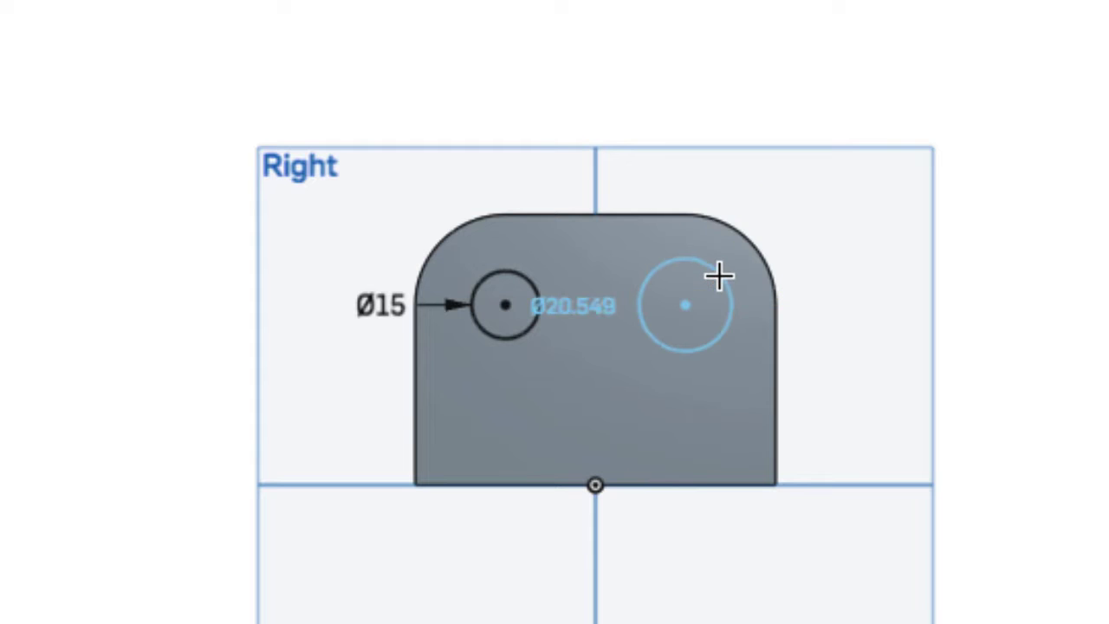
left_click(719, 278)
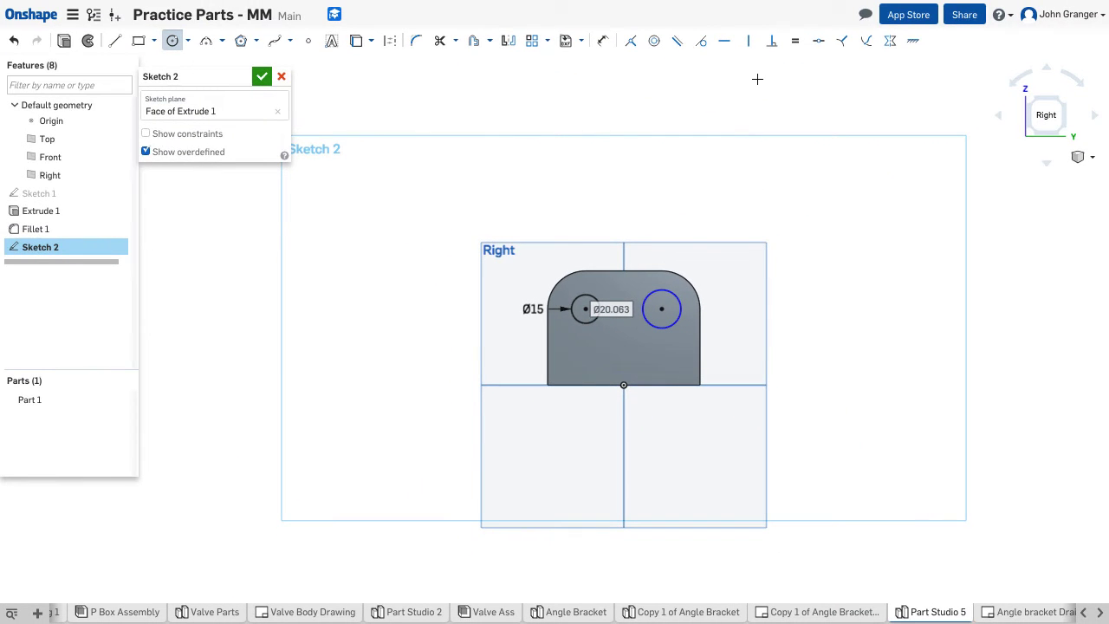
left_click(795, 42)
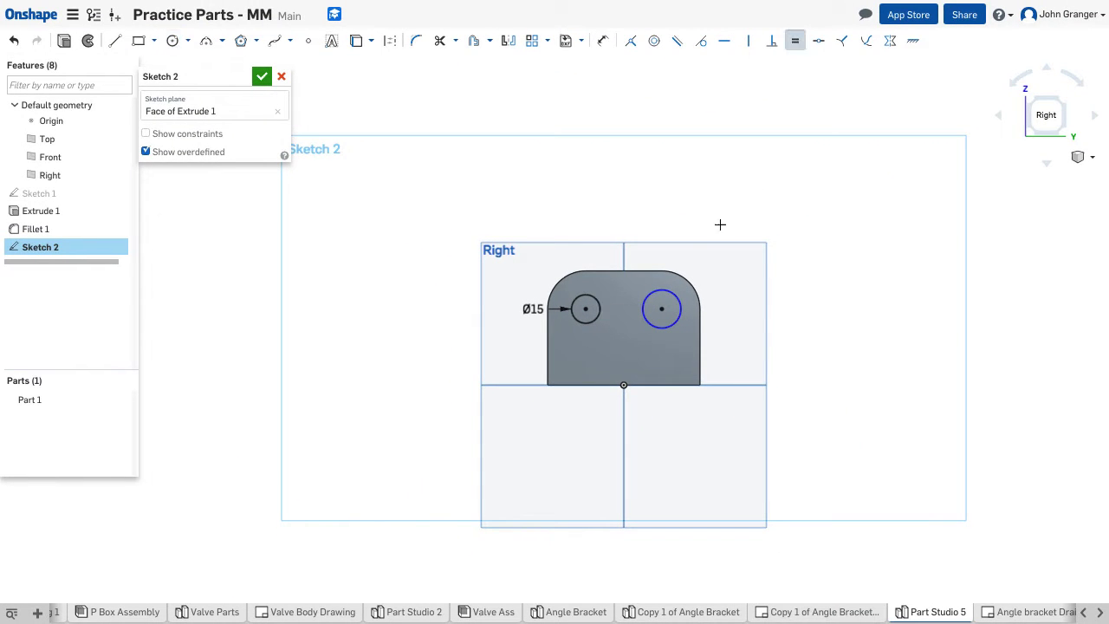
left_click(592, 293)
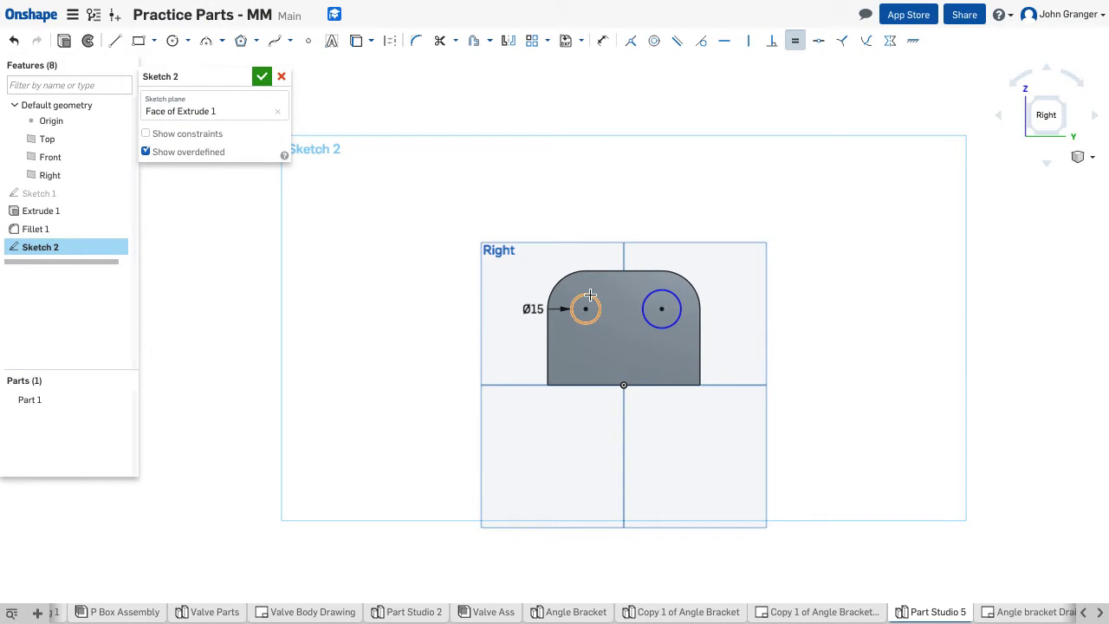
left_click(664, 291)
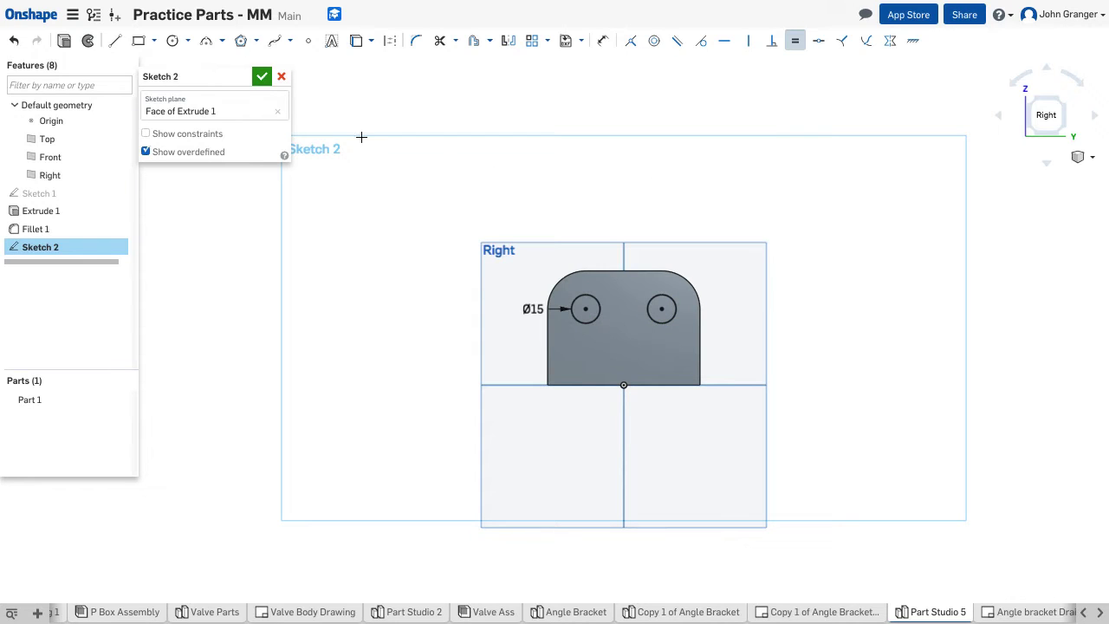
- Finish Sketch 2 and return to the isometric view
left_click(261, 78)
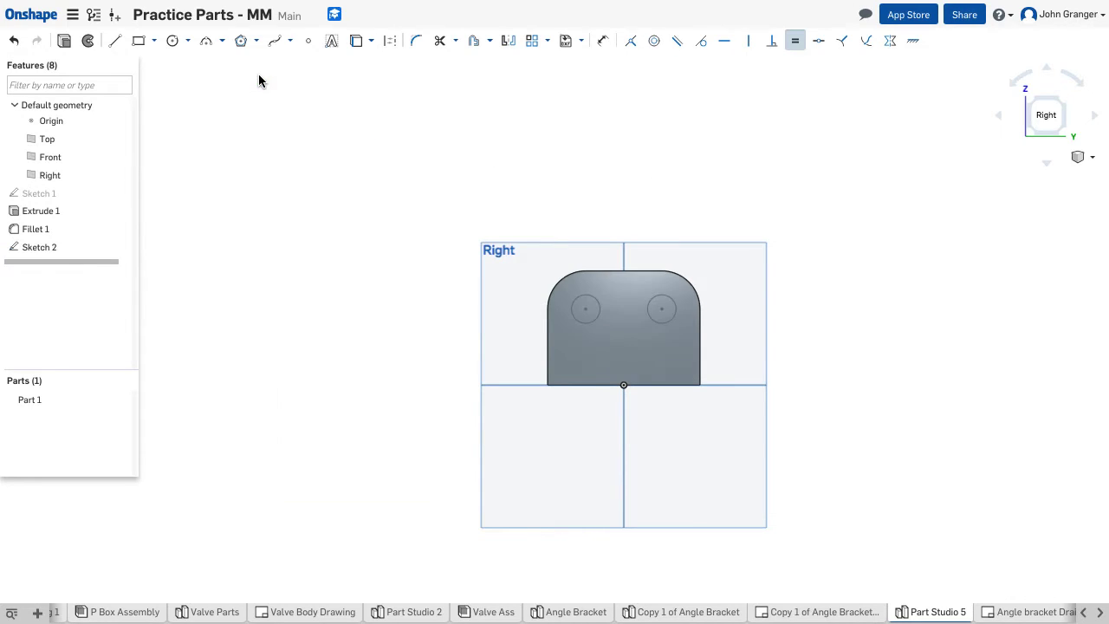
right_click(249, 182)
left_click(289, 241)
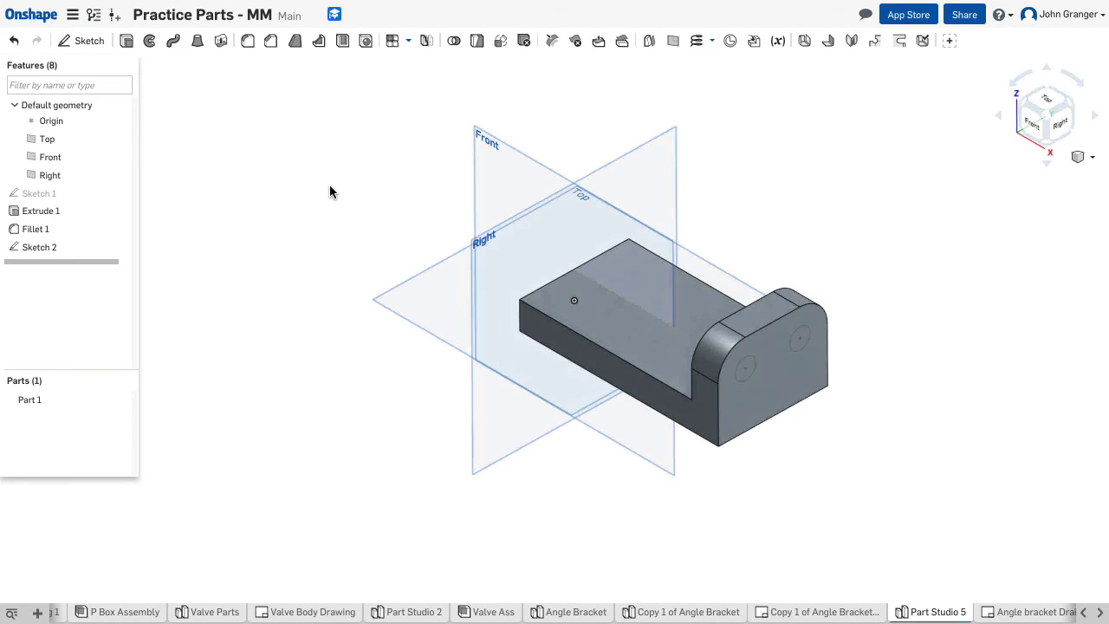
- Cut both circles through all as Extrude 2 to make two holes in the tab
left_click(127, 43)
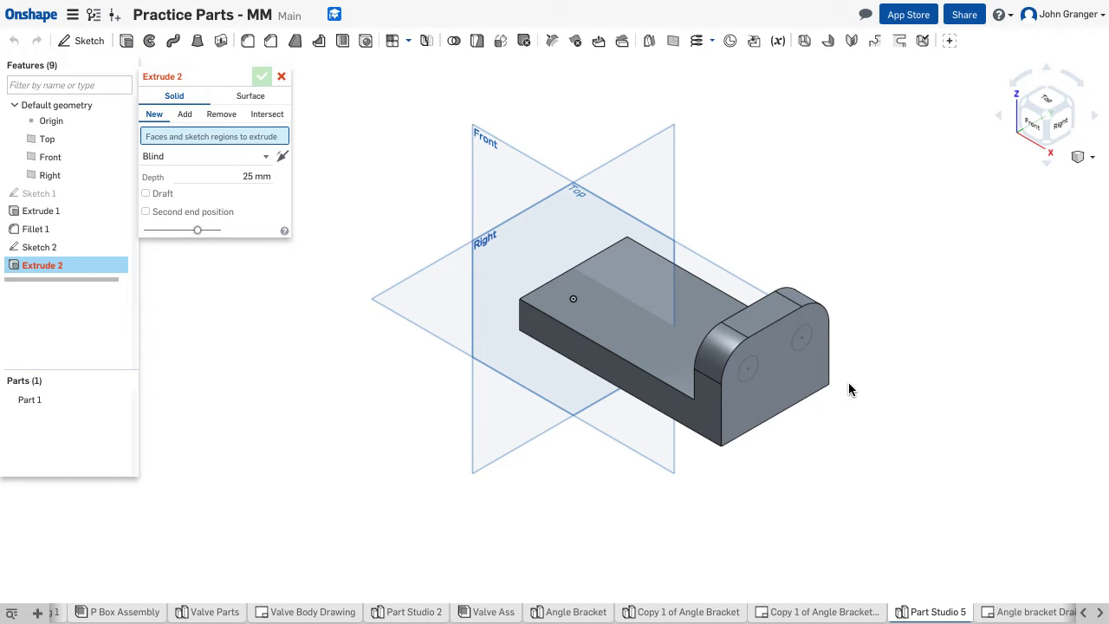
left_click(751, 369)
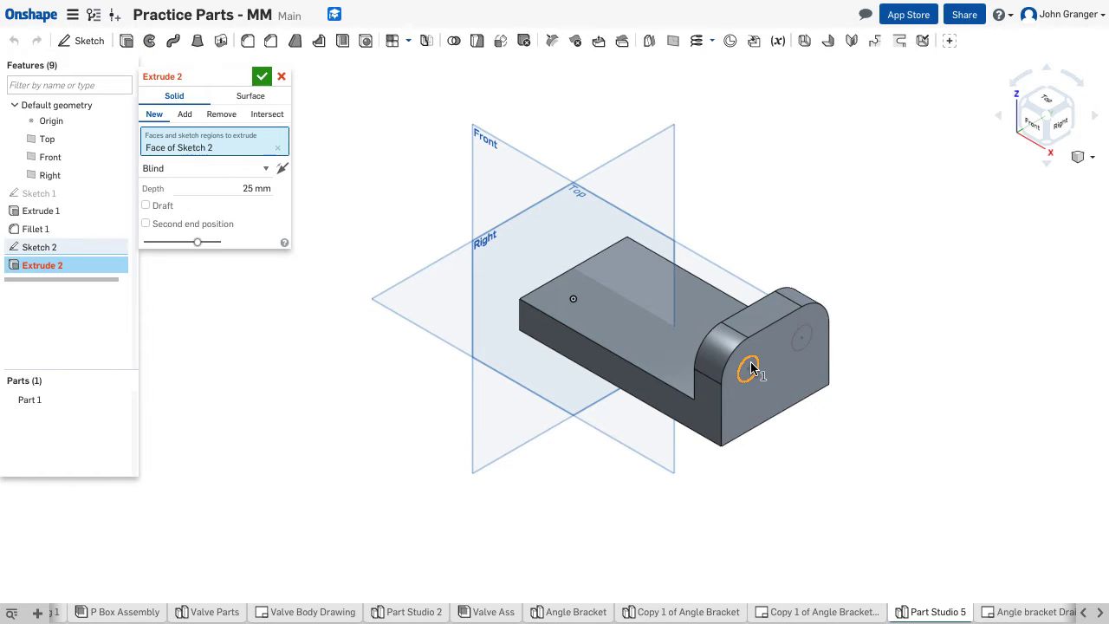
left_click(803, 342)
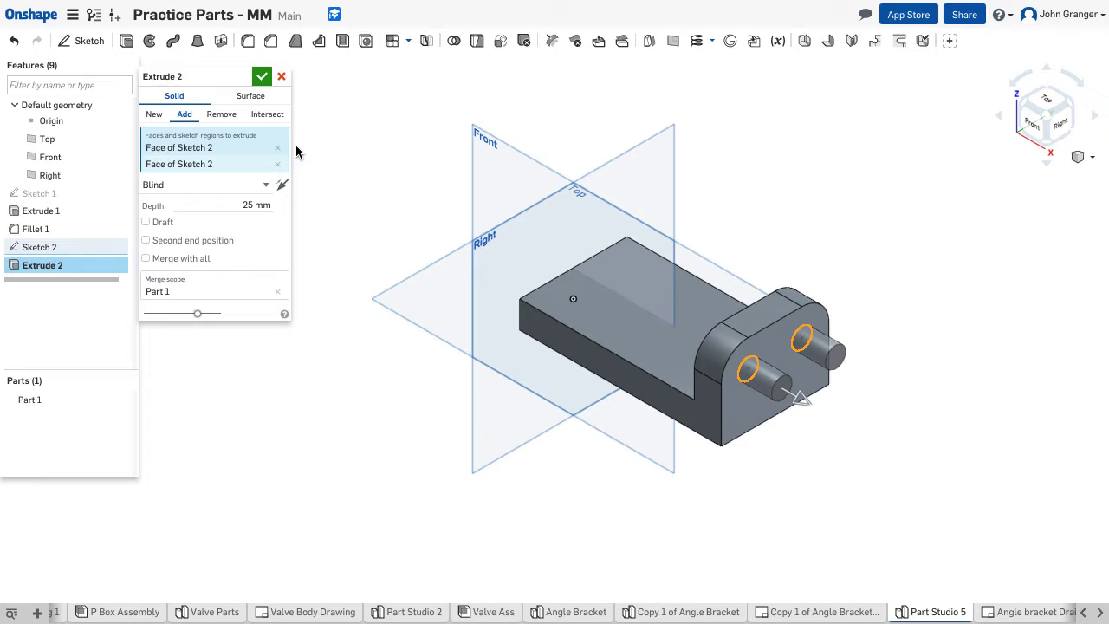
left_click(228, 115)
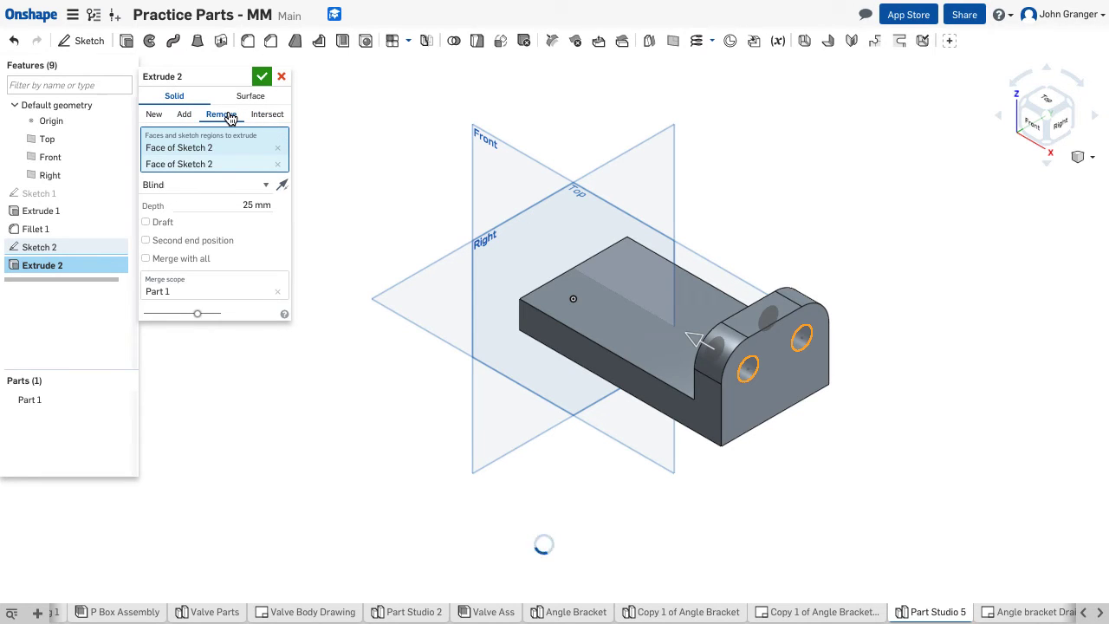
left_click(228, 184)
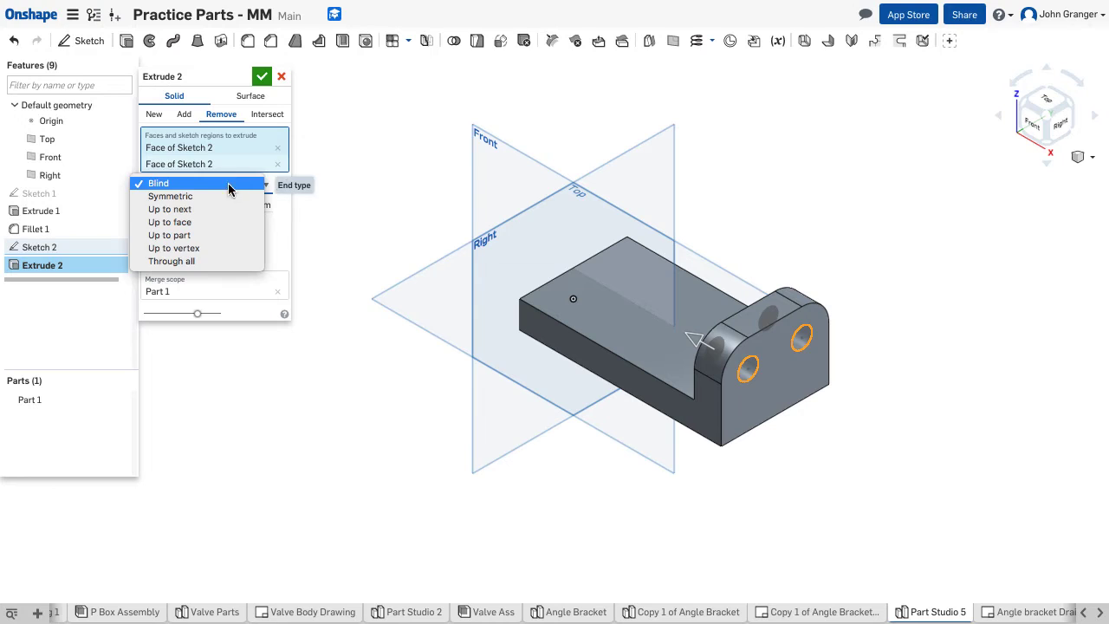
left_click(221, 261)
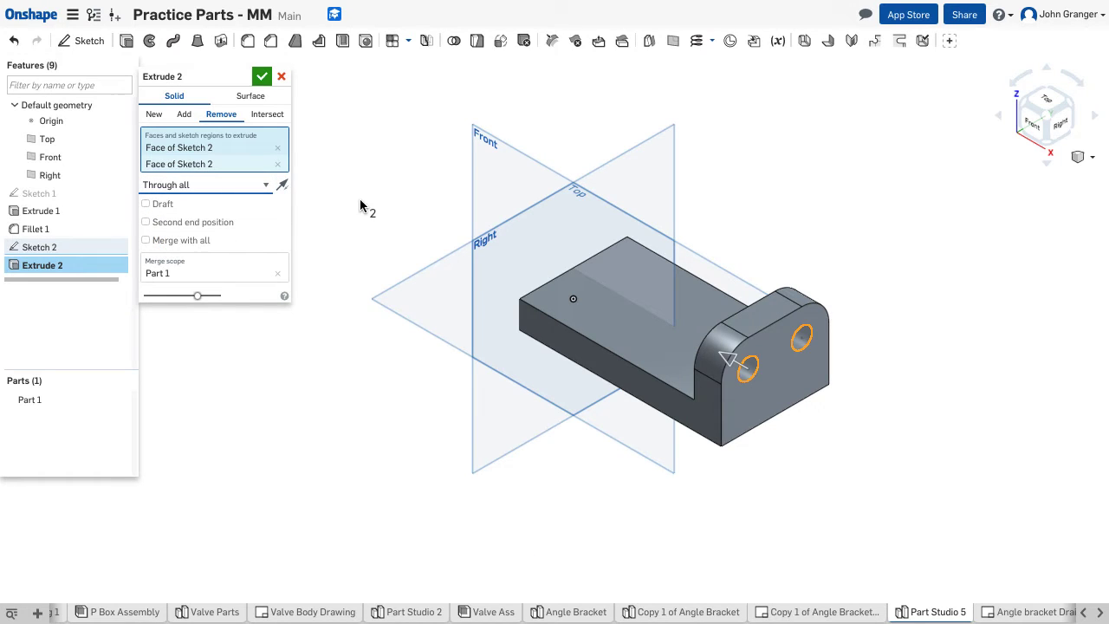
left_click(262, 76)
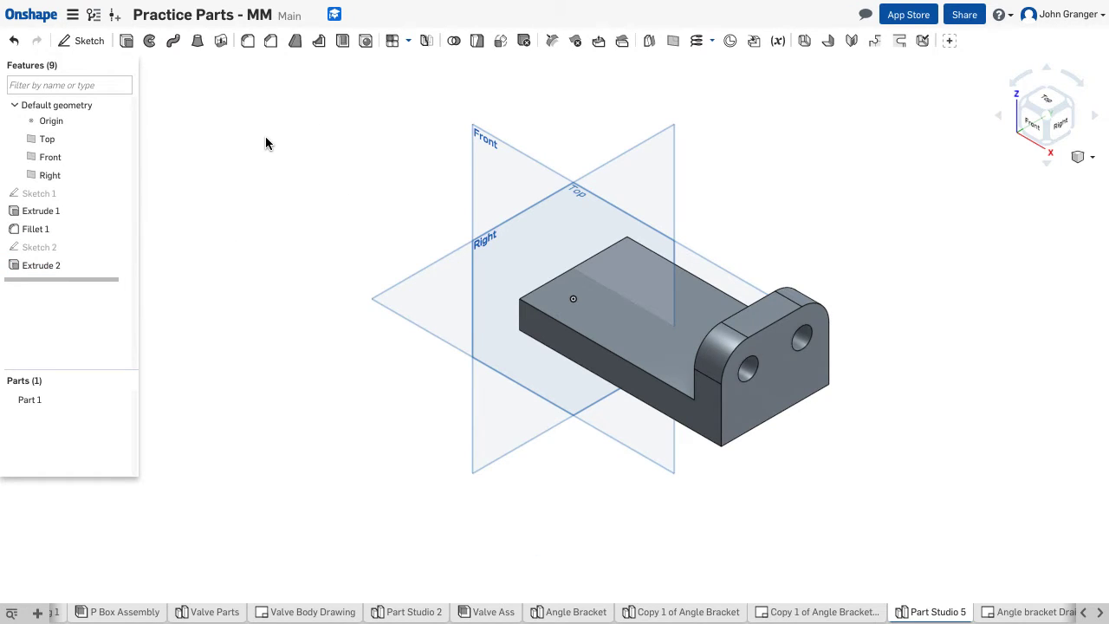
mouse_move(237, 198)
right_mouse_down()
mouse_move(334, 203)
mouse_move(267, 175)
mouse_move(233, 173)
mouse_move(240, 185)
right_mouse_up()
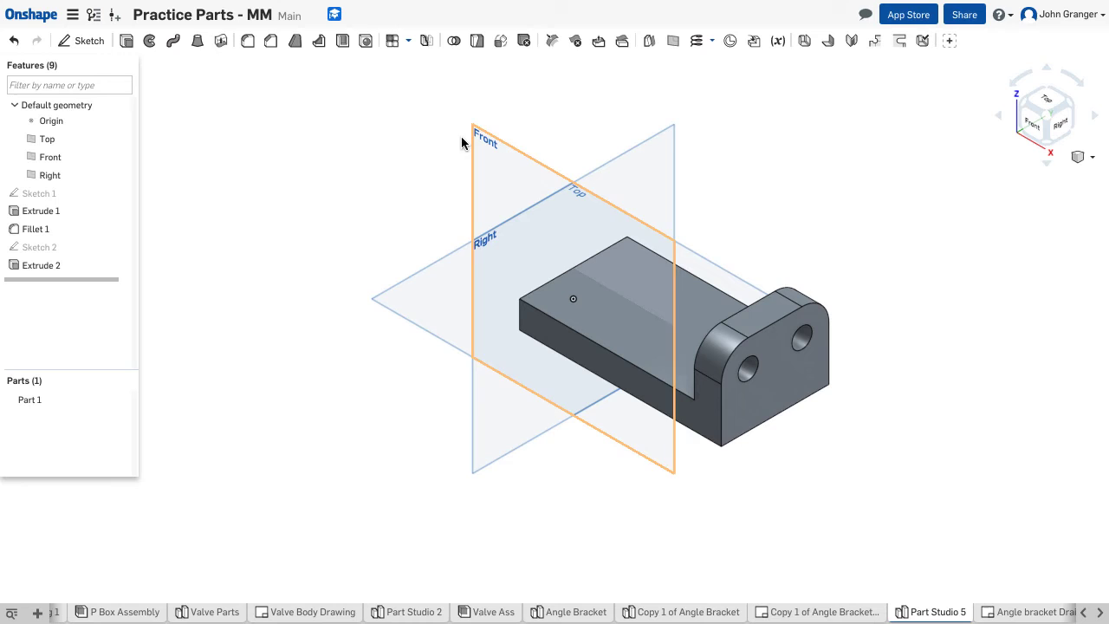
- Create Plane 1 by Line Angle on the base block's front edge at 60°
left_click(673, 41)
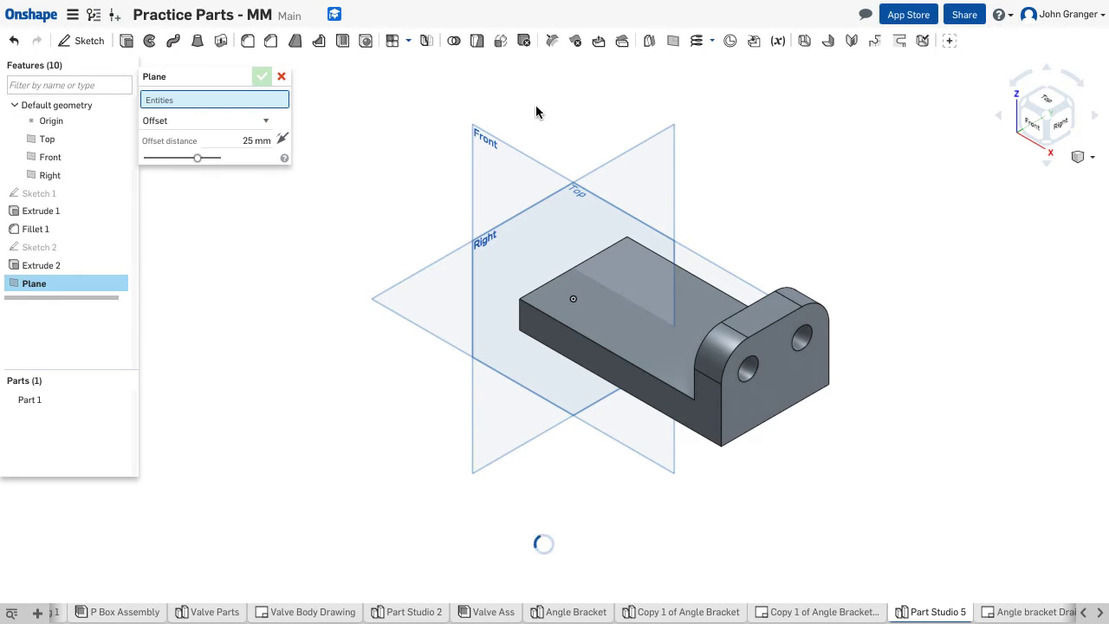
left_click(265, 121)
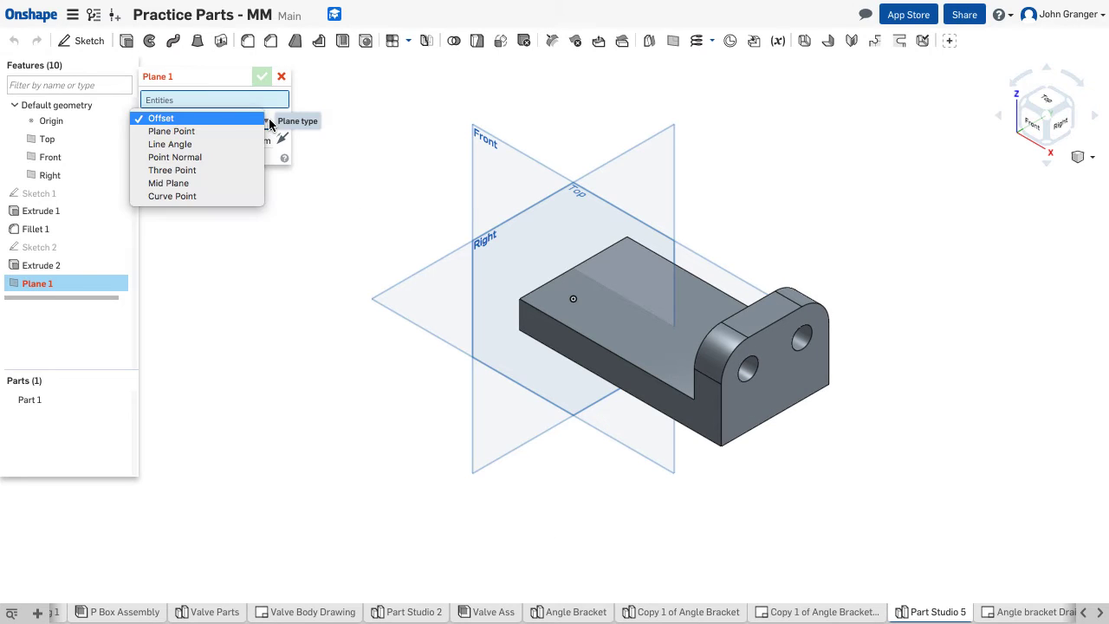
left_click(208, 145)
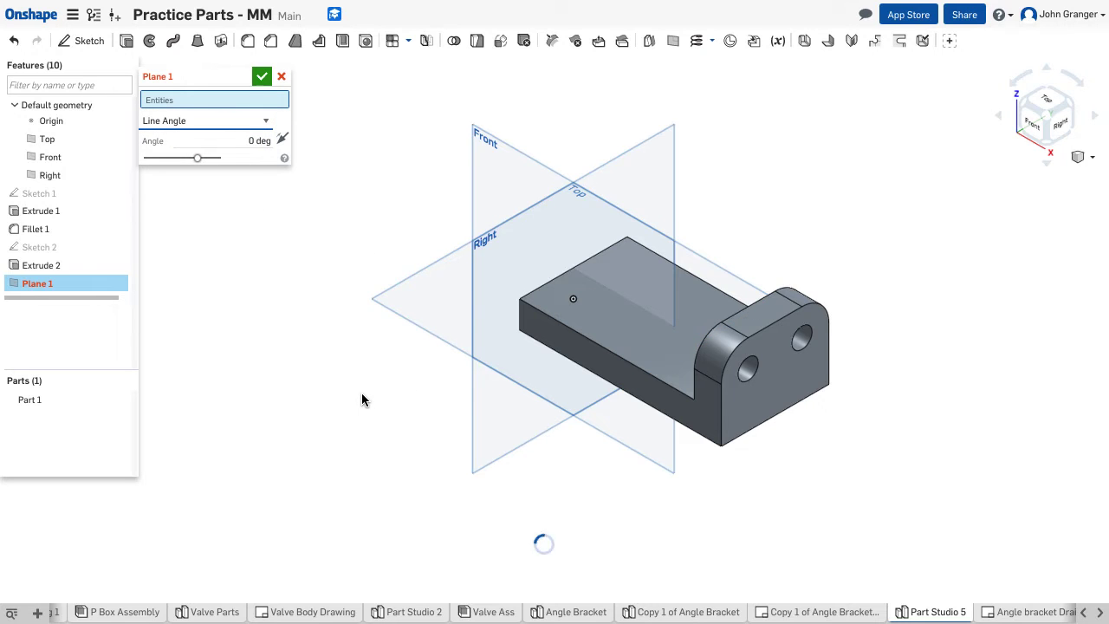
right_click_drag(361, 398, 534, 350)
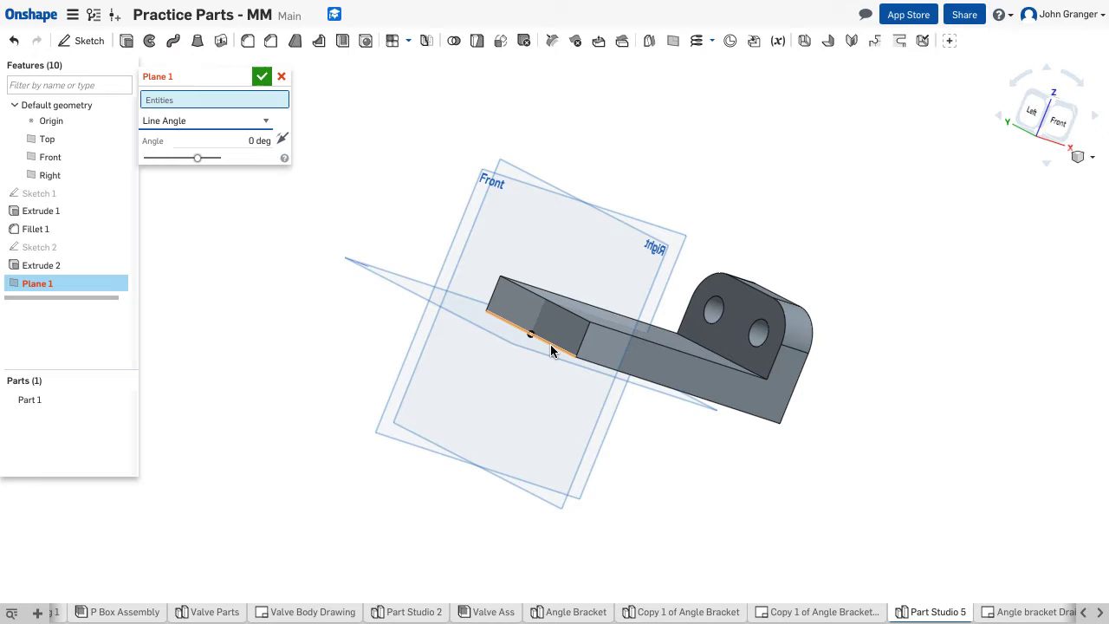
left_click(551, 350)
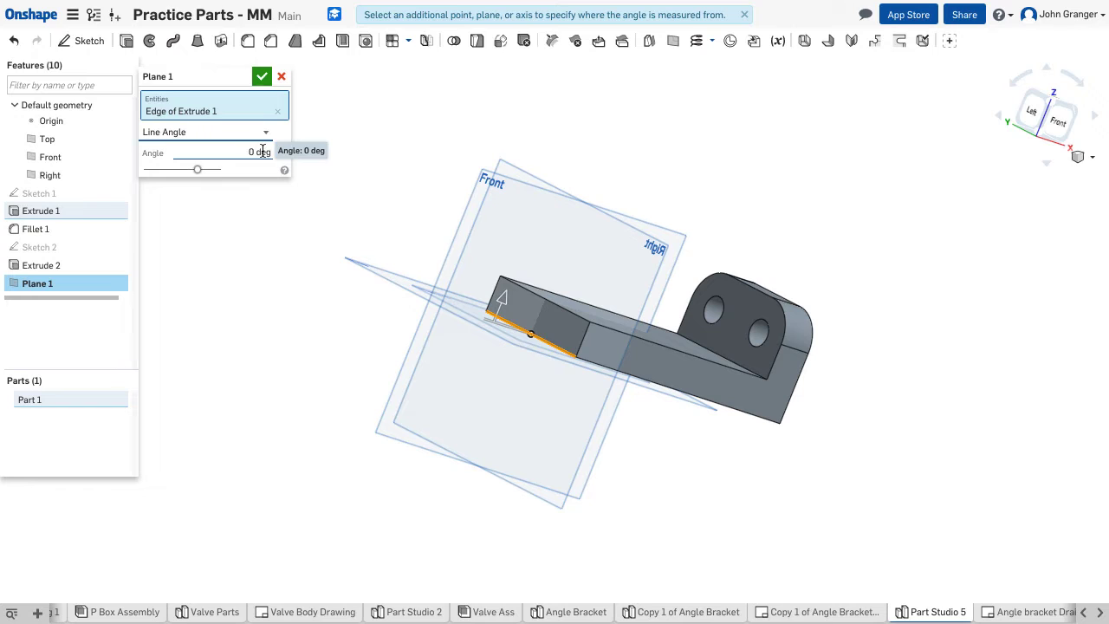
left_click_drag(504, 307, 552, 257)
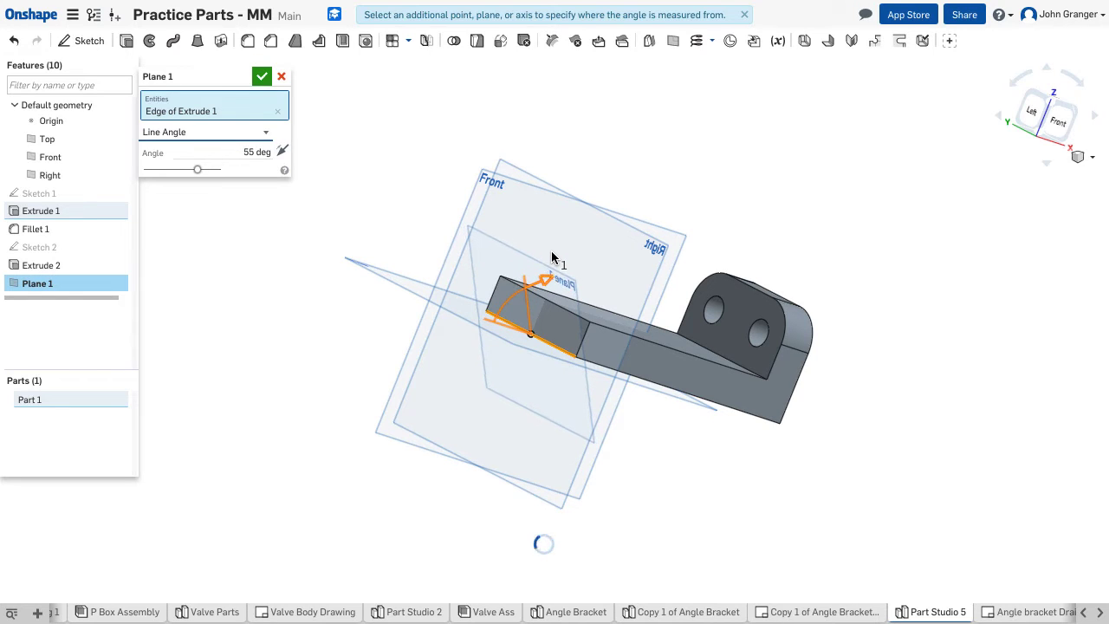
left_click(217, 152)
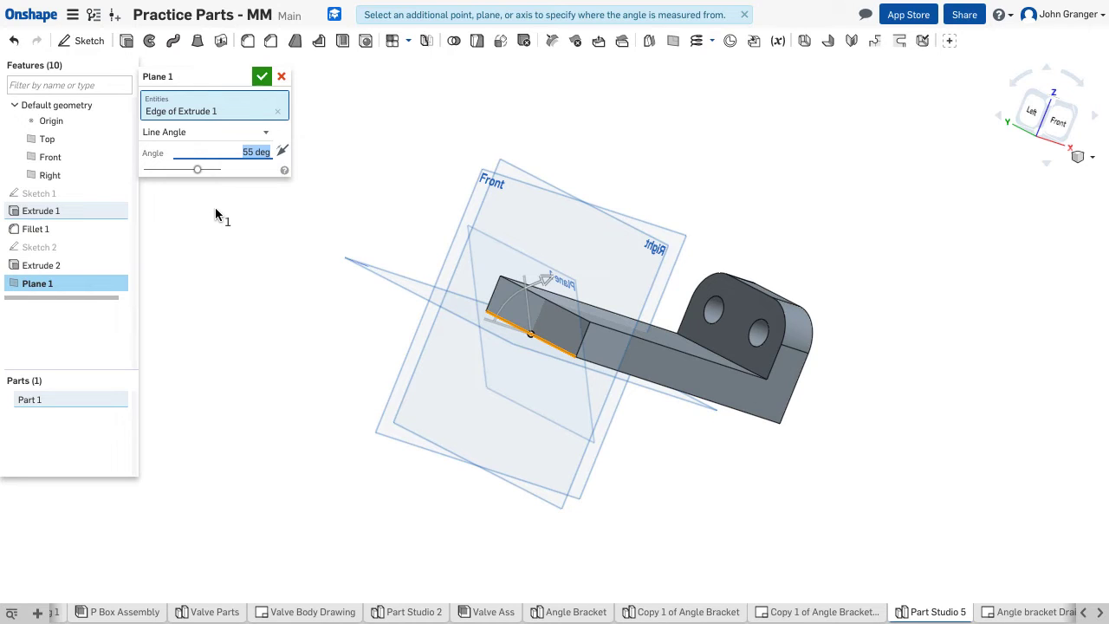
type("60")
key("Return")
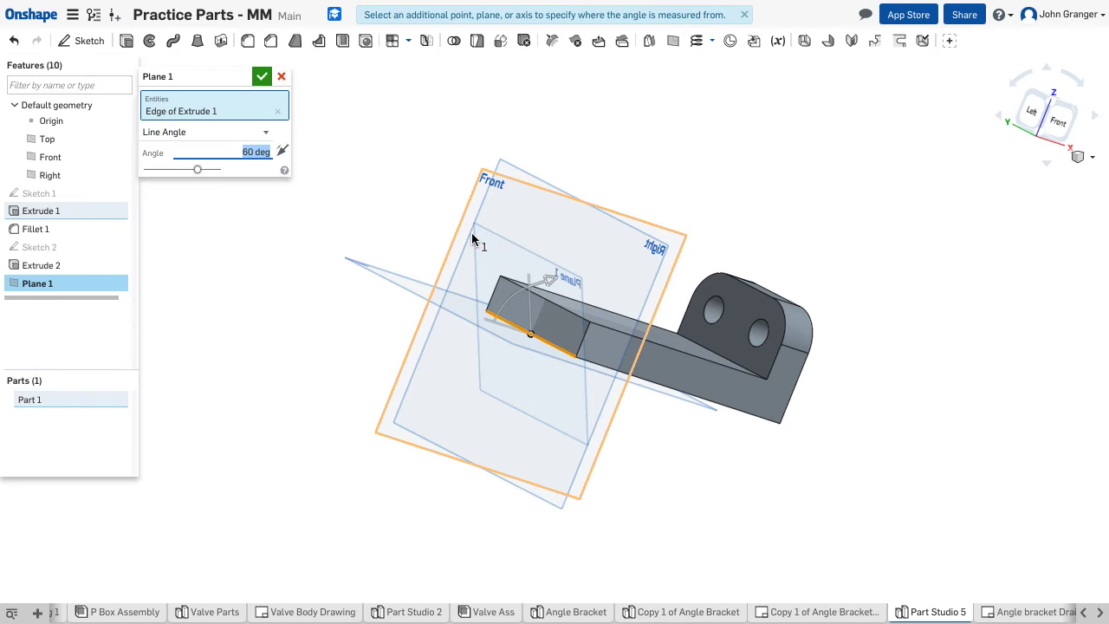
left_click(262, 77)
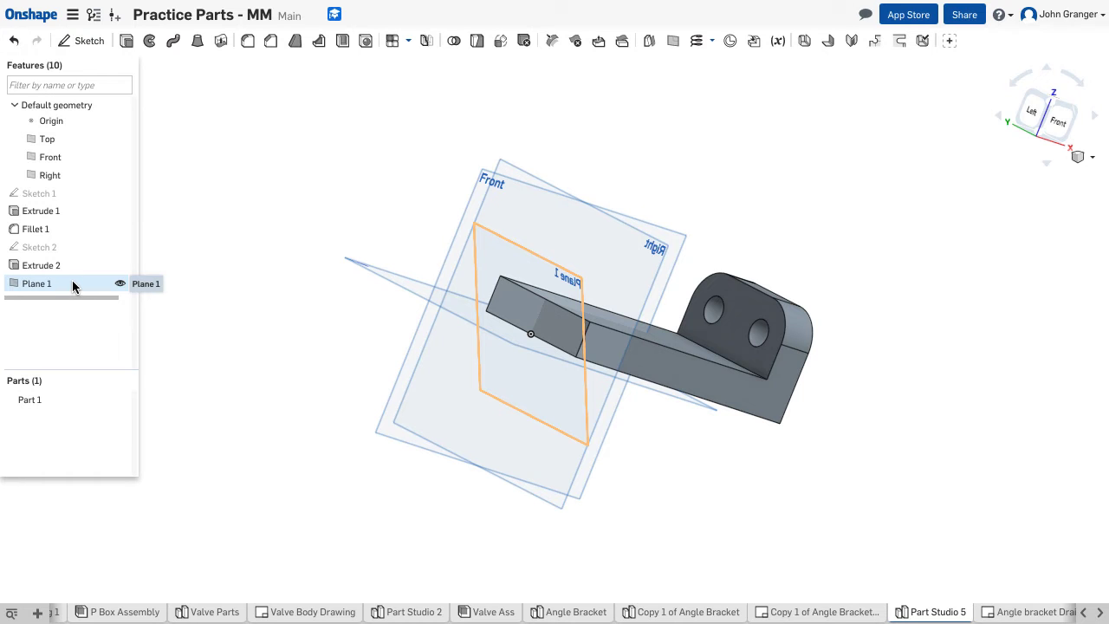
right_click_drag(375, 178, 371, 205)
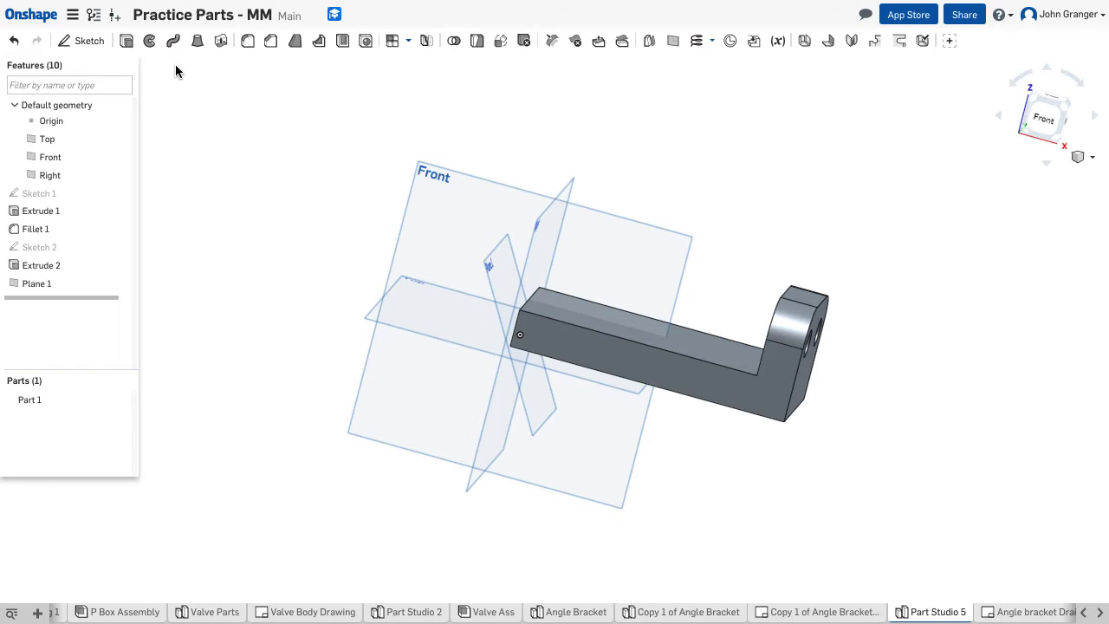
- Start Sketch 3 on Plane 1, view it face-on, and project the block's edge
left_click(86, 41)
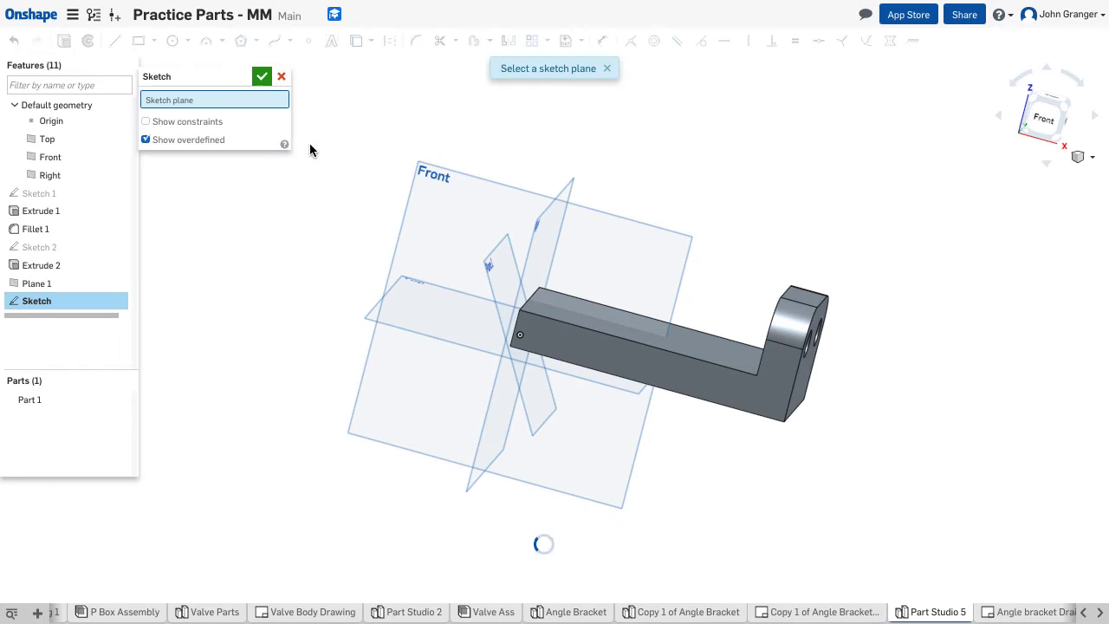
left_click(492, 285)
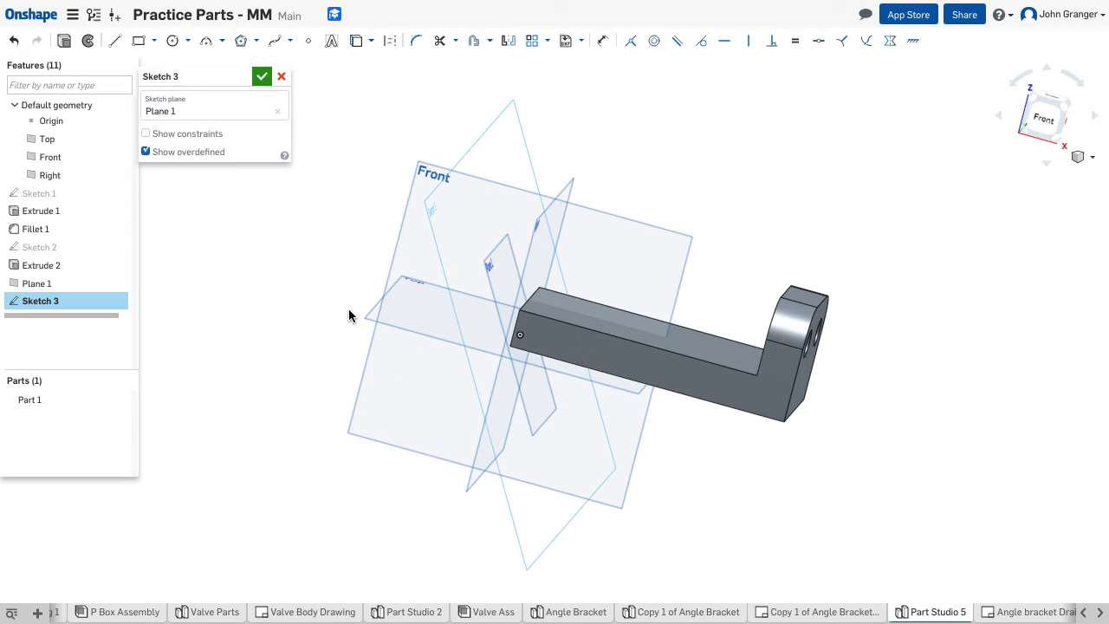
right_click_drag(290, 335, 377, 302)
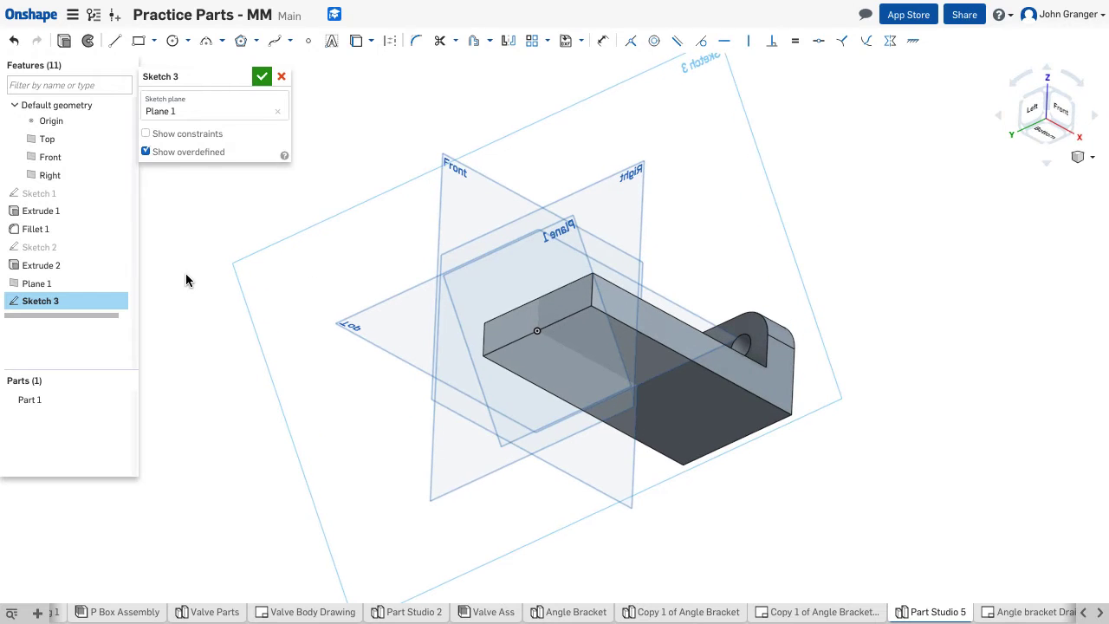
right_click(199, 287)
left_click(216, 382)
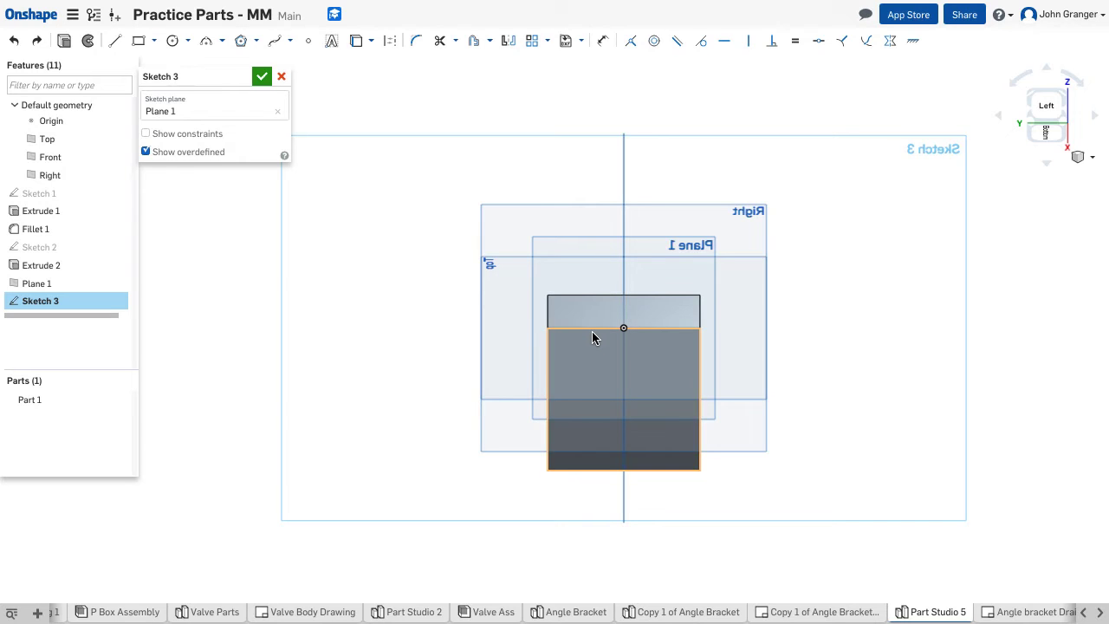
left_click(355, 42)
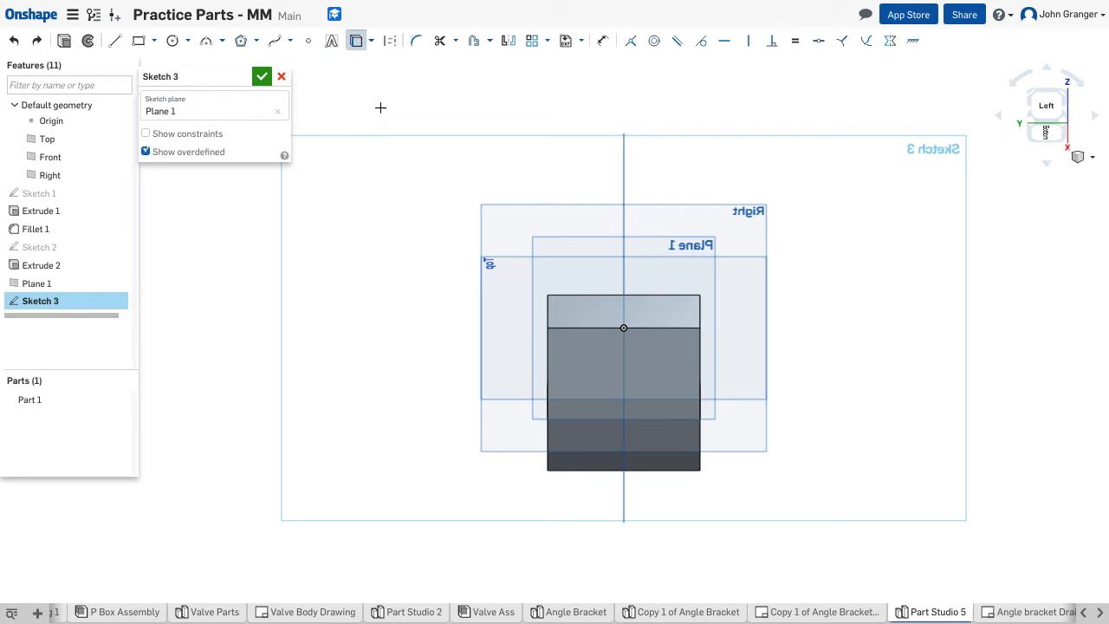
left_click(574, 327)
- Draw a 95 mm vertical line from the edge midpoint and a 40 mm horizontal line on top
left_click(115, 42)
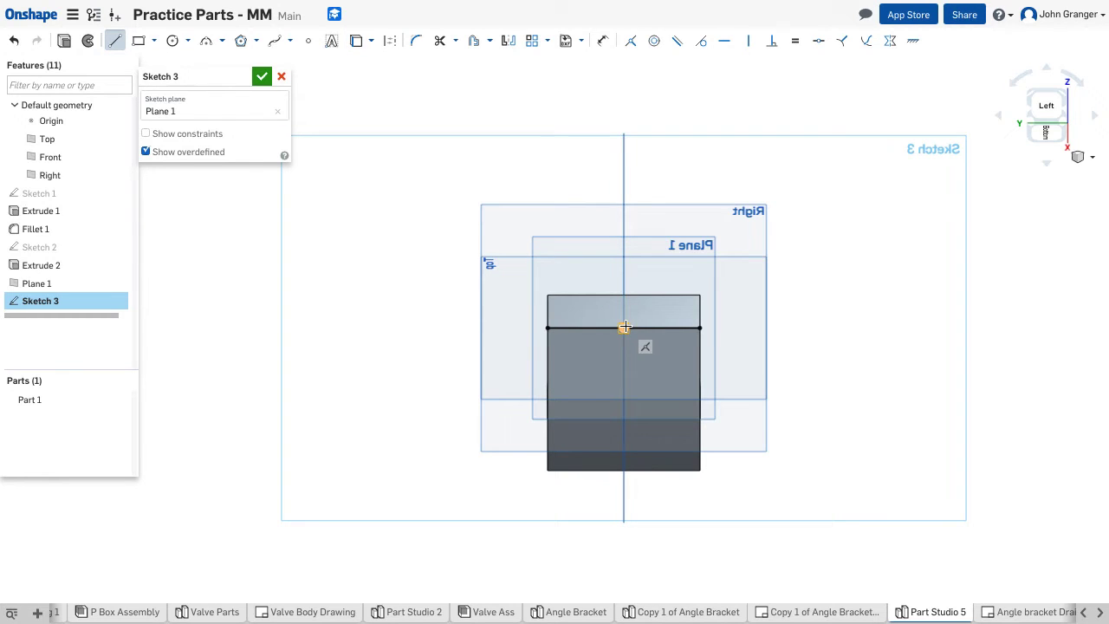
left_click(623, 328)
left_click(623, 135)
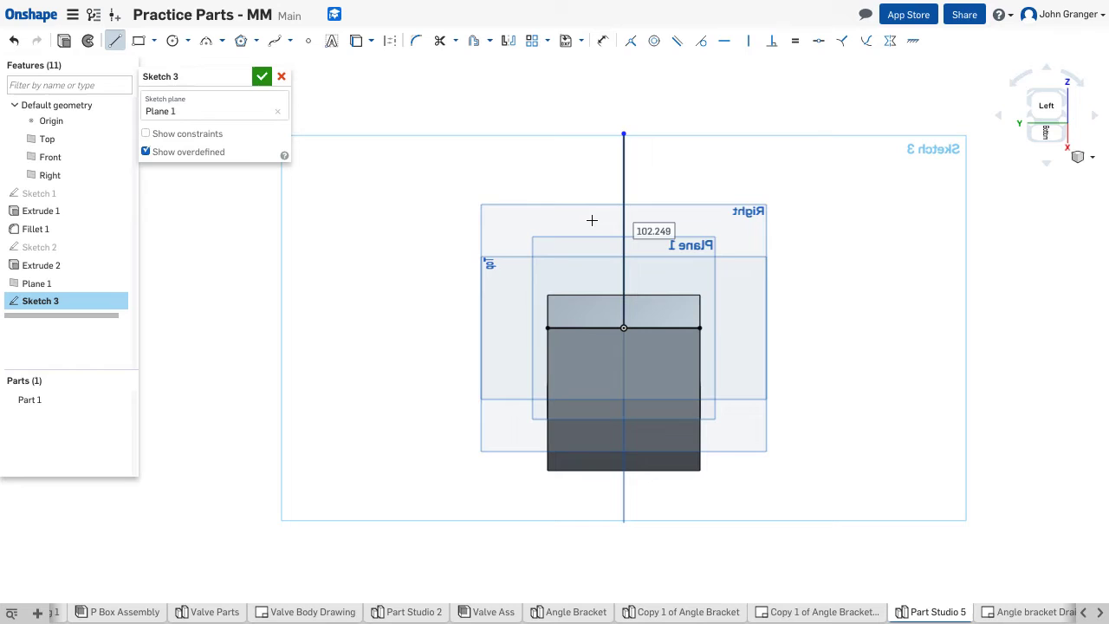
double_click(683, 230)
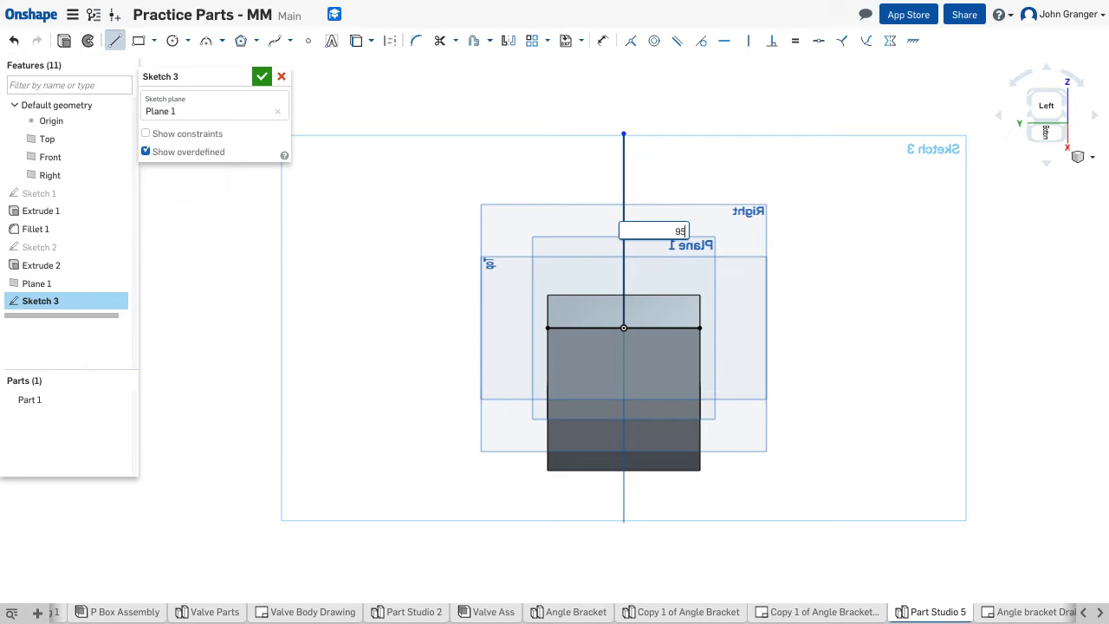
key("Return")
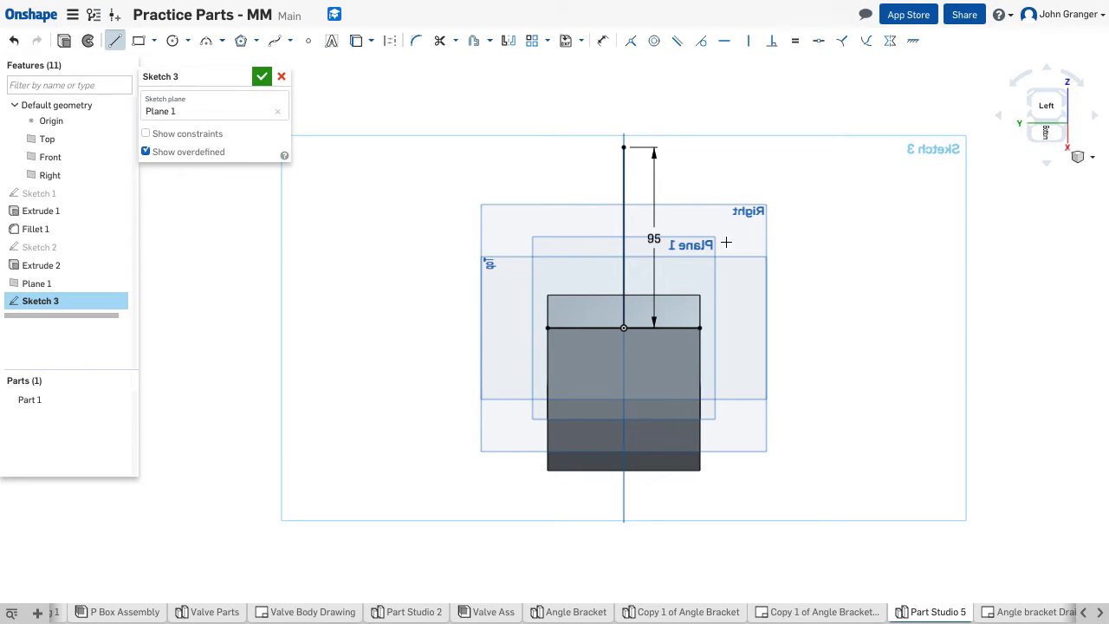
left_click(624, 148)
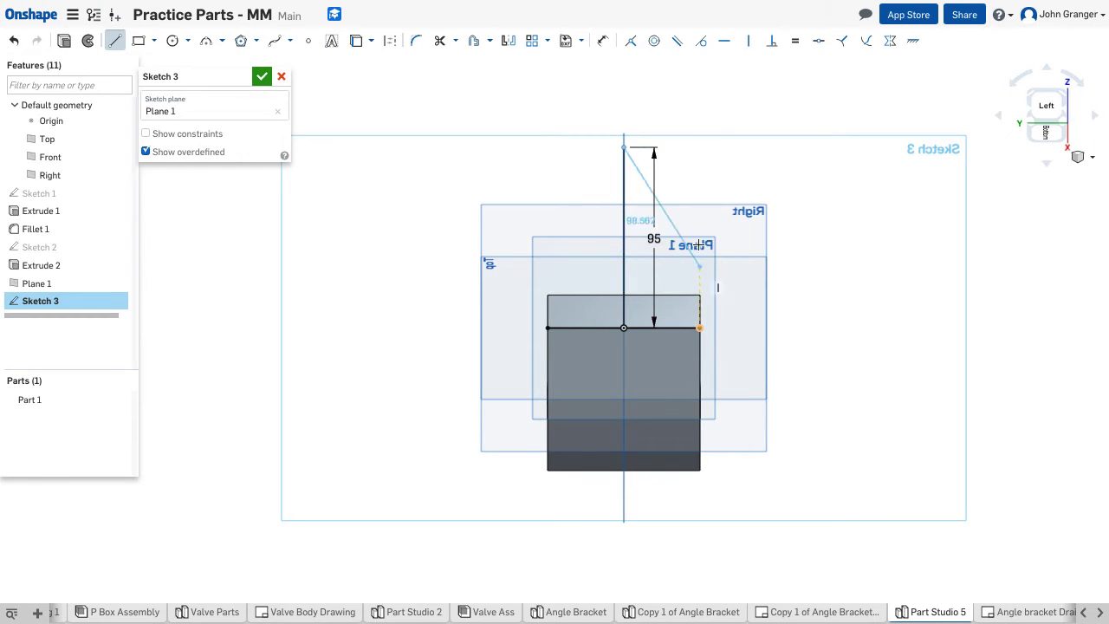
left_click(698, 144)
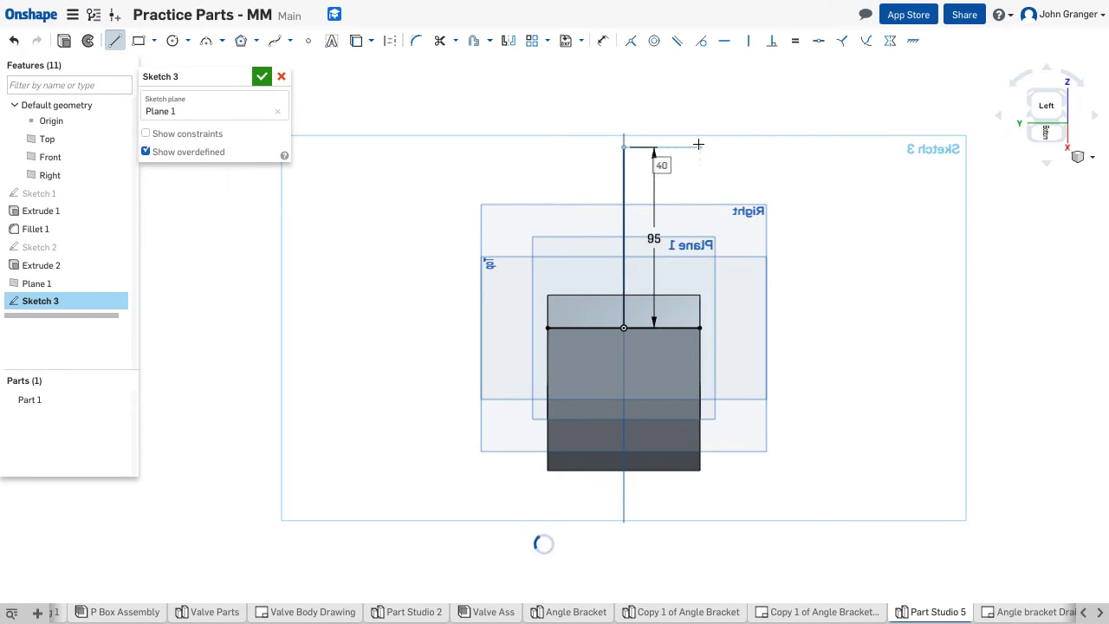
right_click(757, 166)
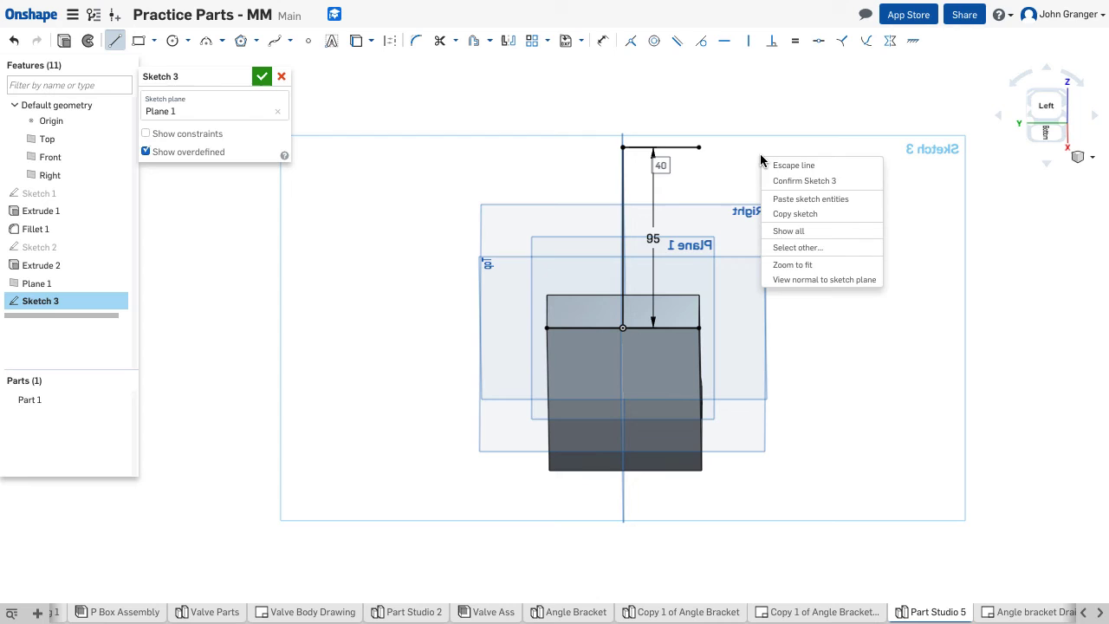
left_click(776, 165)
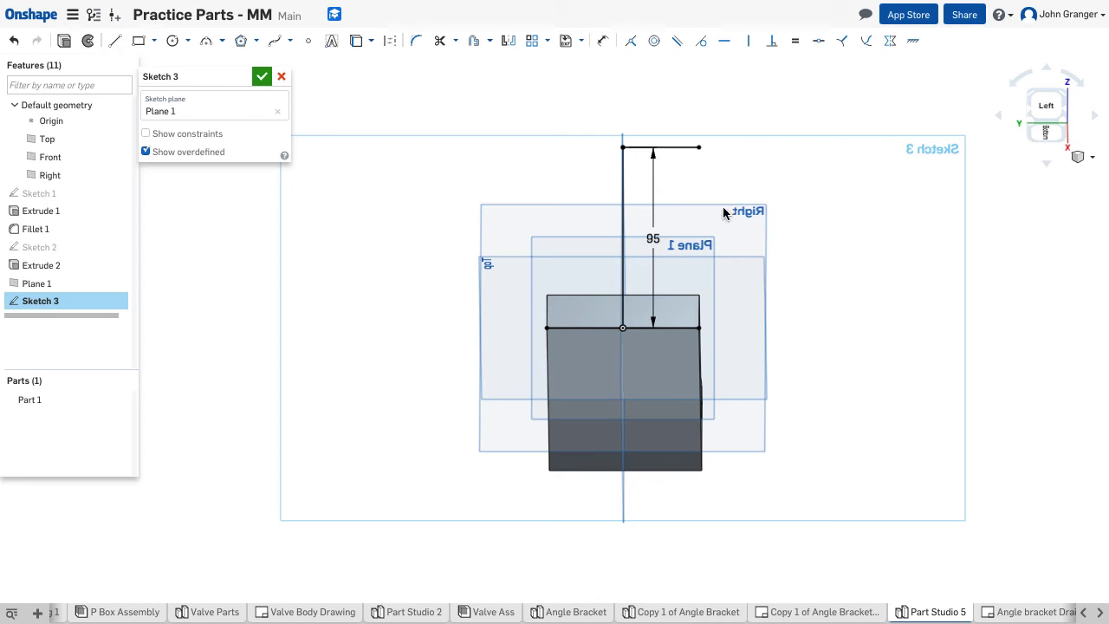
- Add an R20 arc curving down from the horizontal line's end
left_click(222, 40)
left_click(227, 62)
left_click(698, 147)
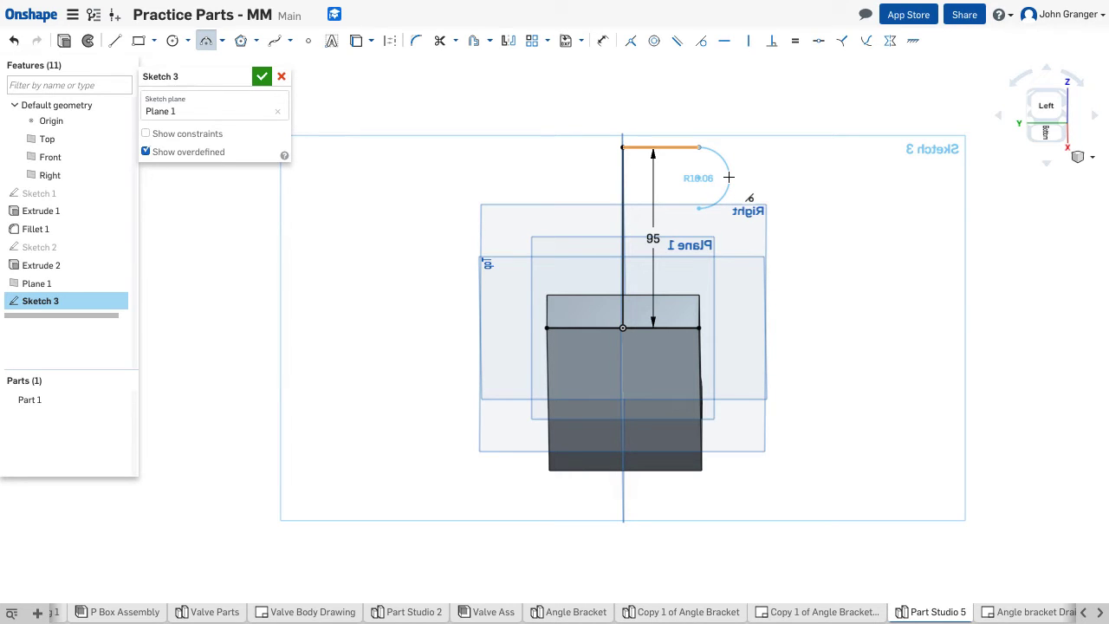
left_click(729, 177)
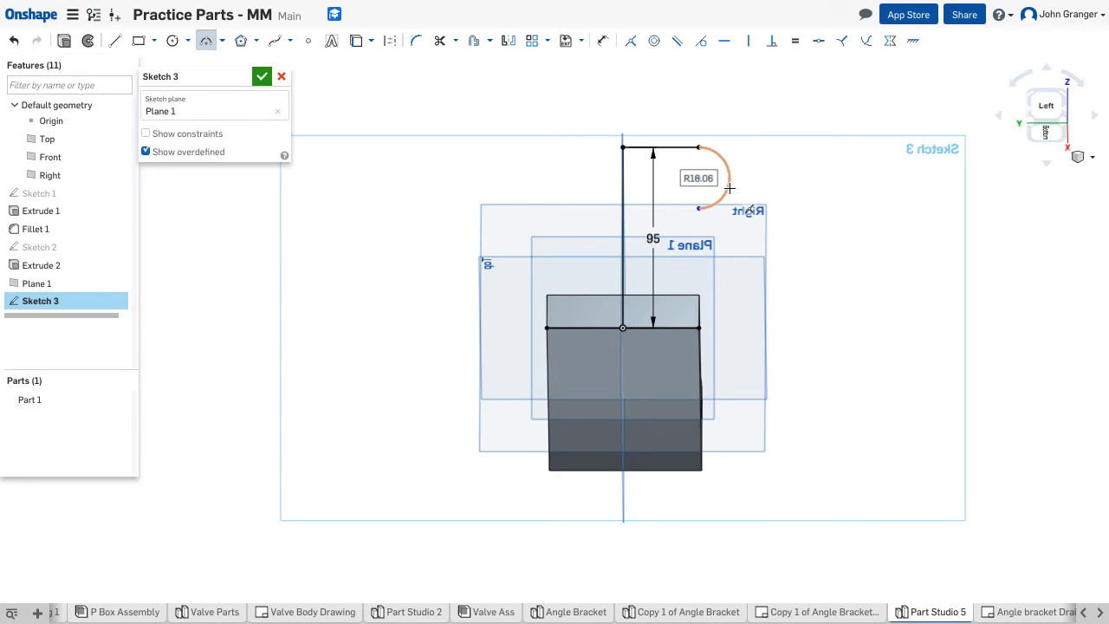
type("20")
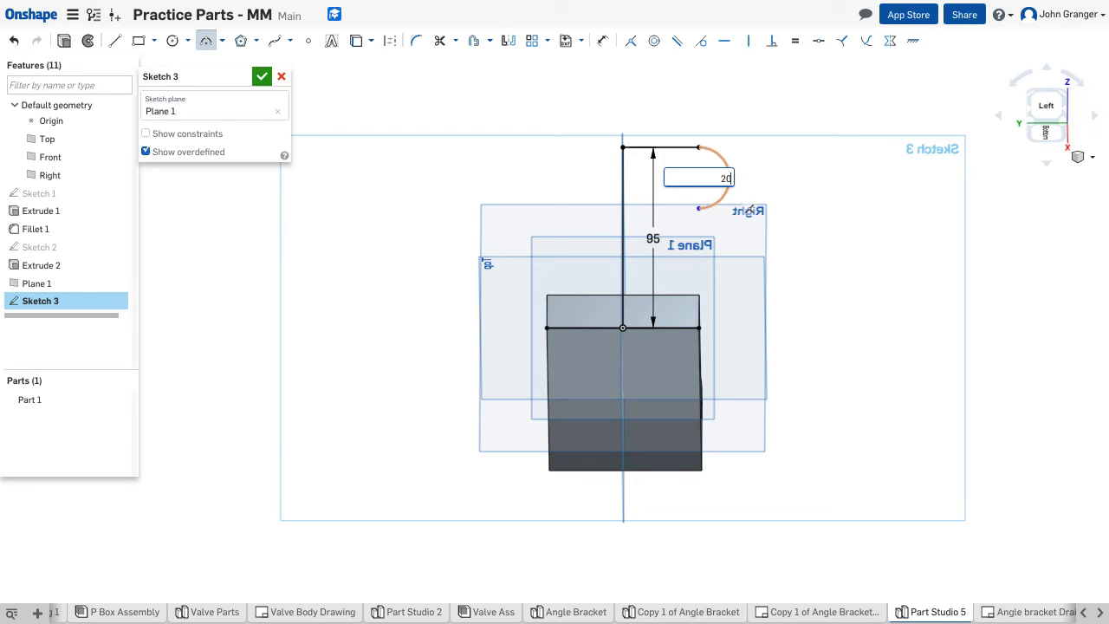
key("Return")
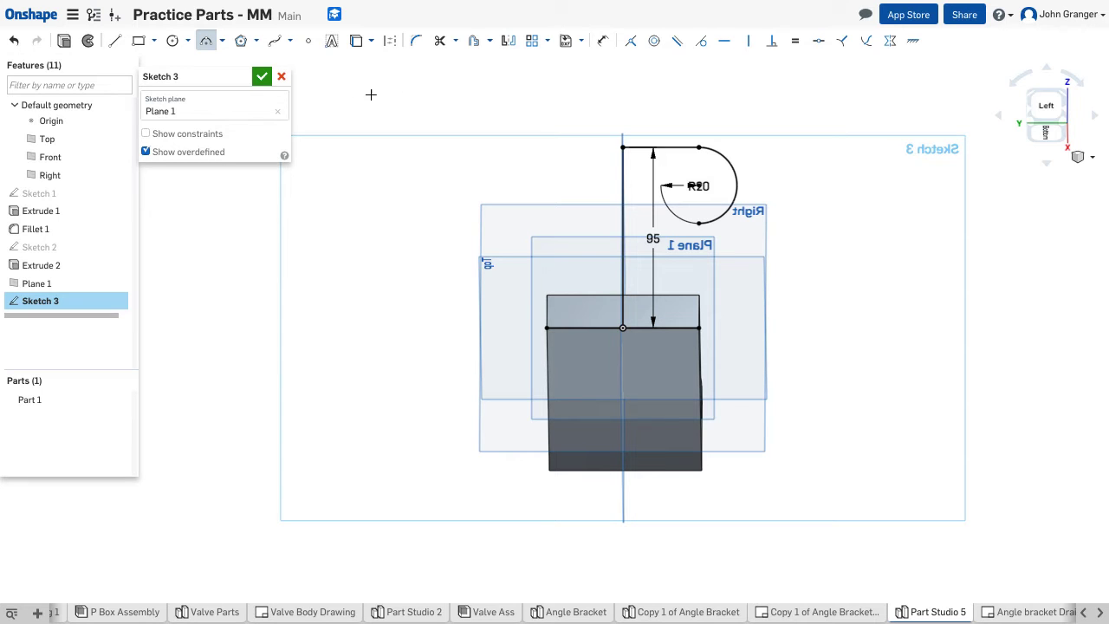
- Draw a line from the arc's lower end down to the base edge, closing the profile
left_click(114, 41)
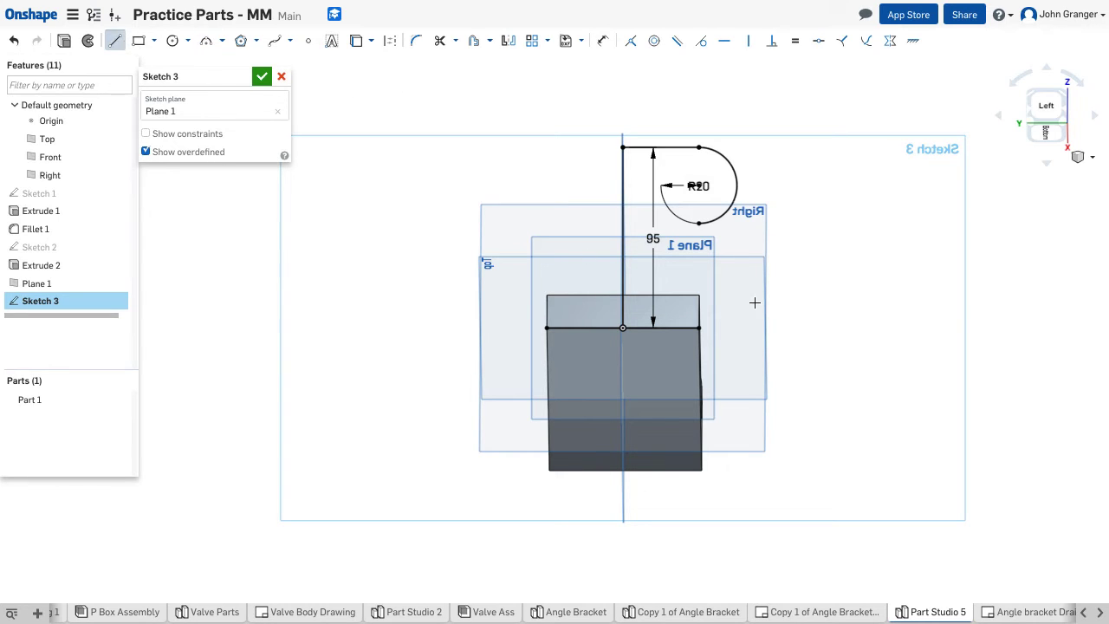
left_click(699, 223)
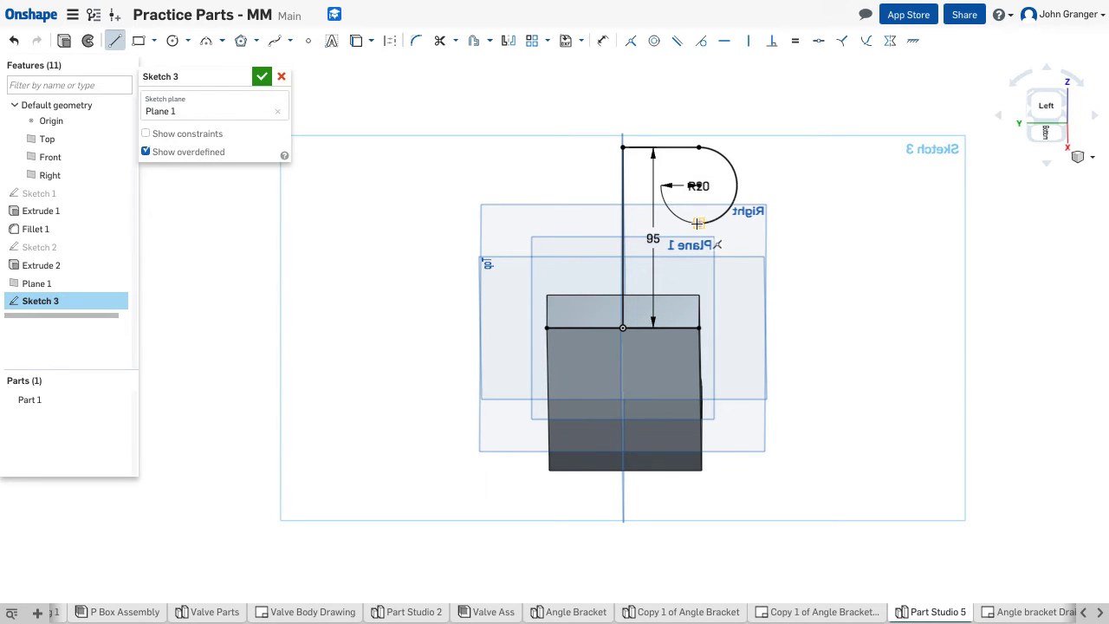
left_click(699, 326)
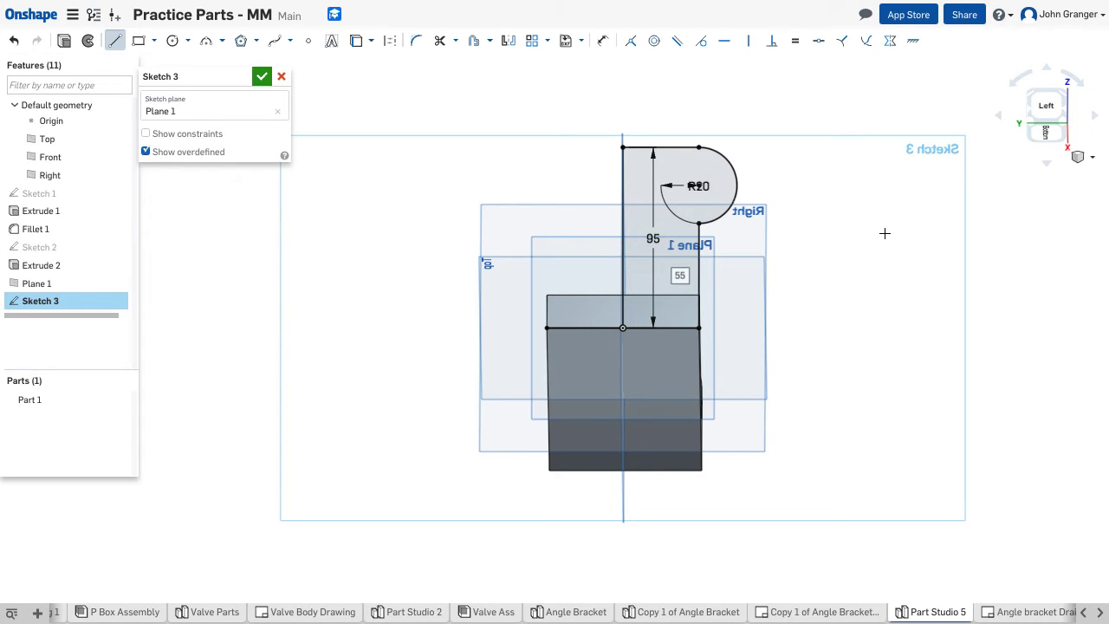
right_click(814, 176)
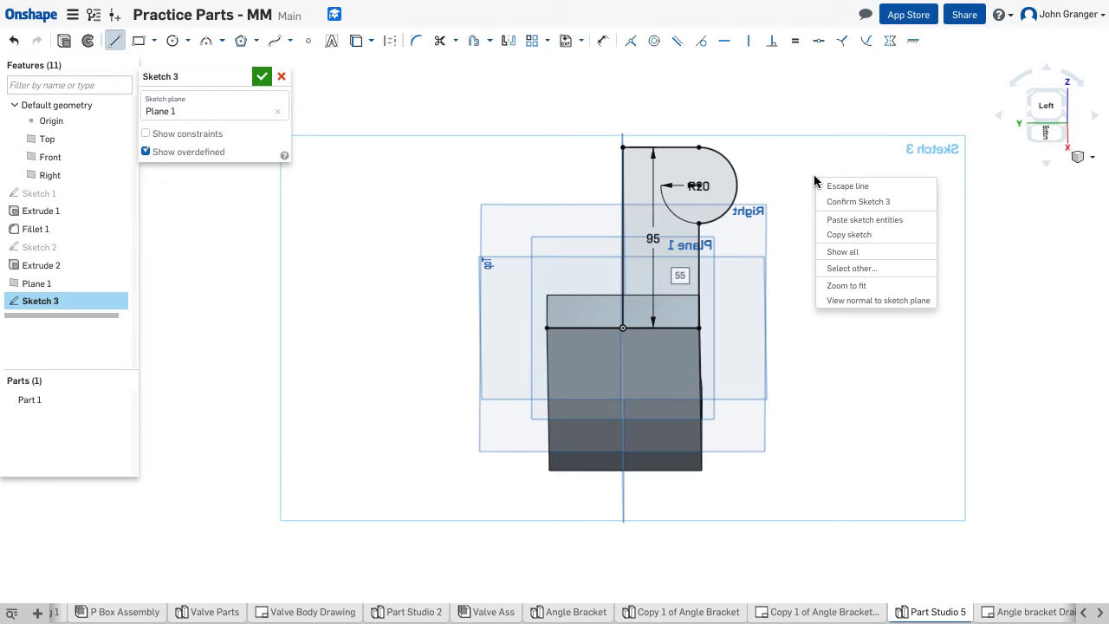
left_click(832, 181)
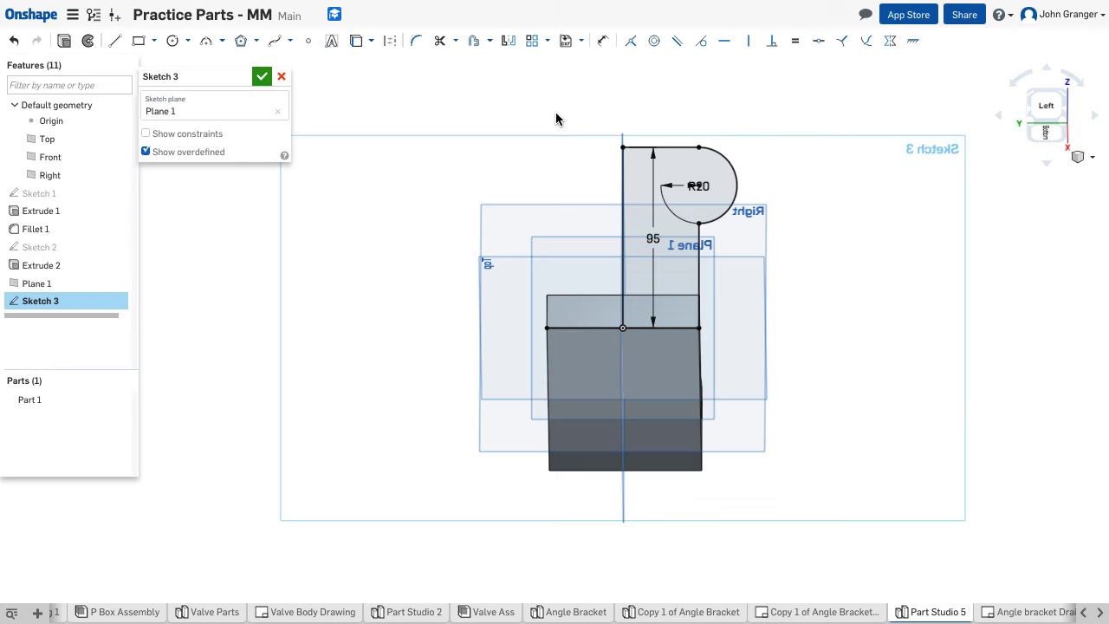
- Draw a Ø20 circle at the R20 arc's centre and fit the sketch in view
left_click(172, 41)
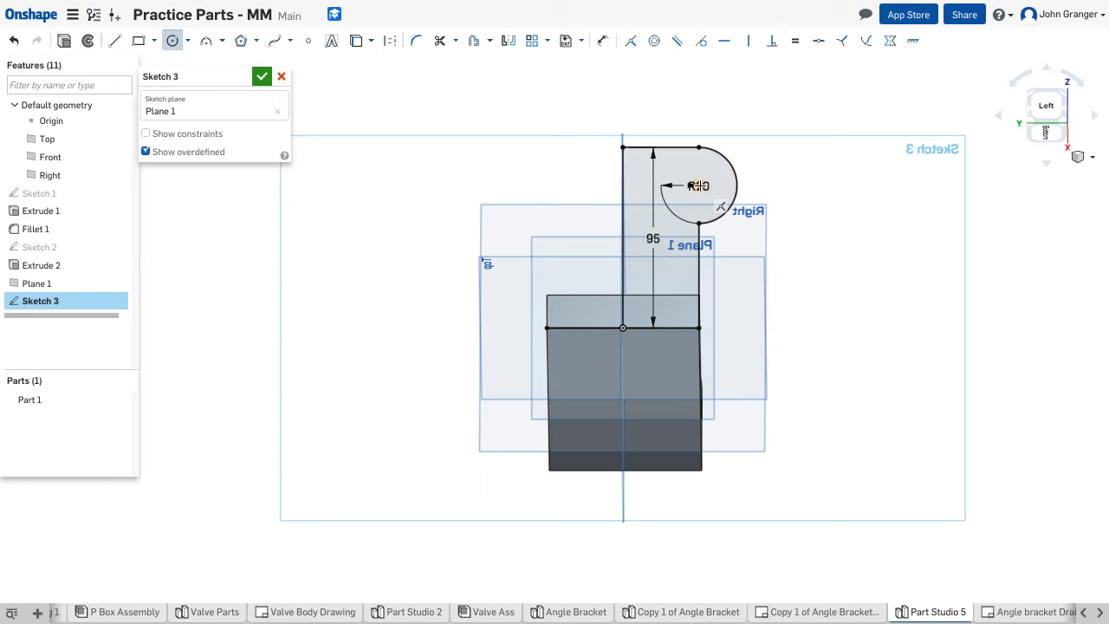
left_click(698, 185)
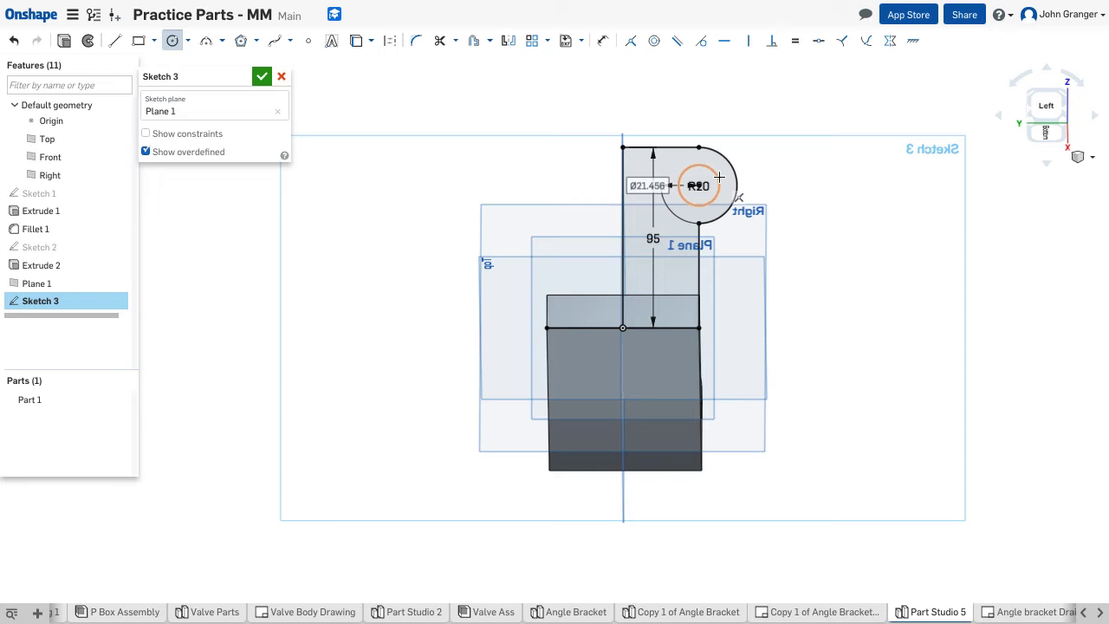
type("20")
key("Return")
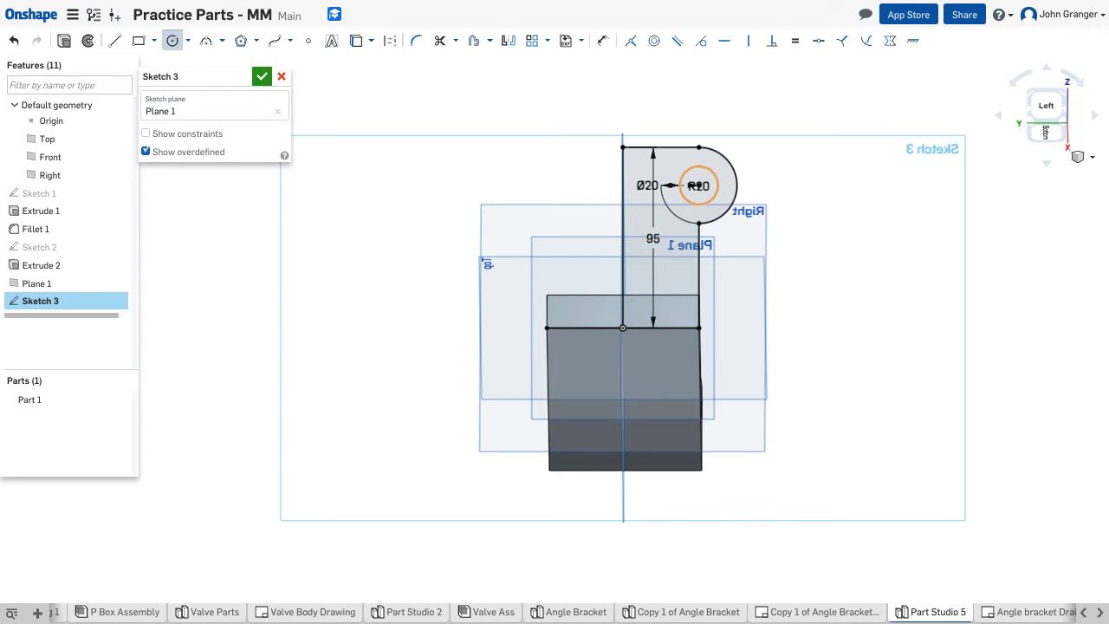
right_click(872, 212)
left_click(891, 222)
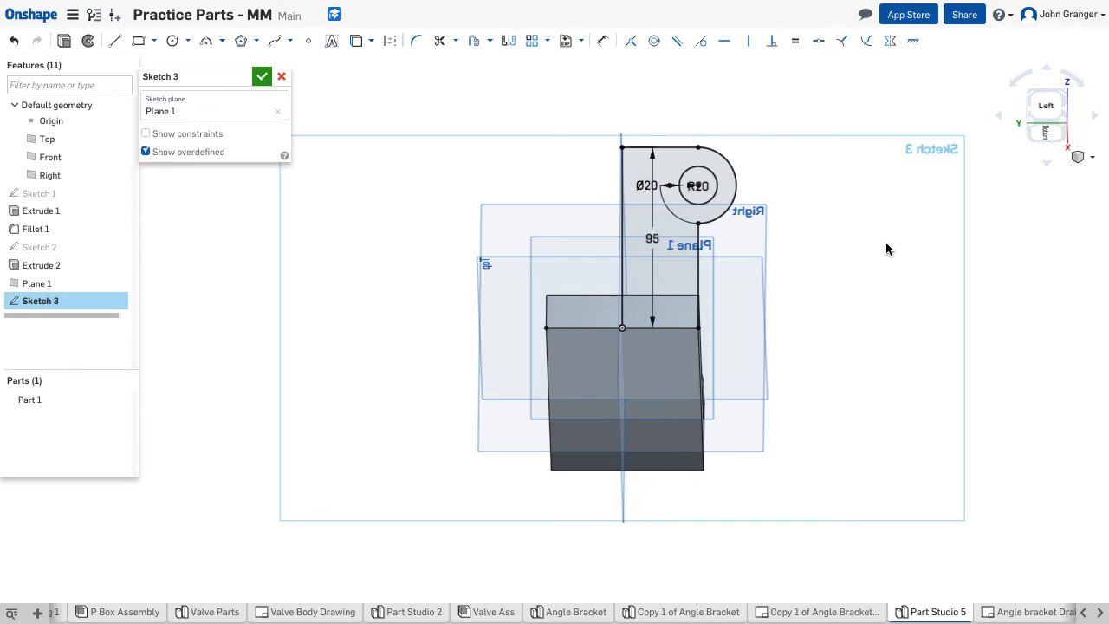
key("n")
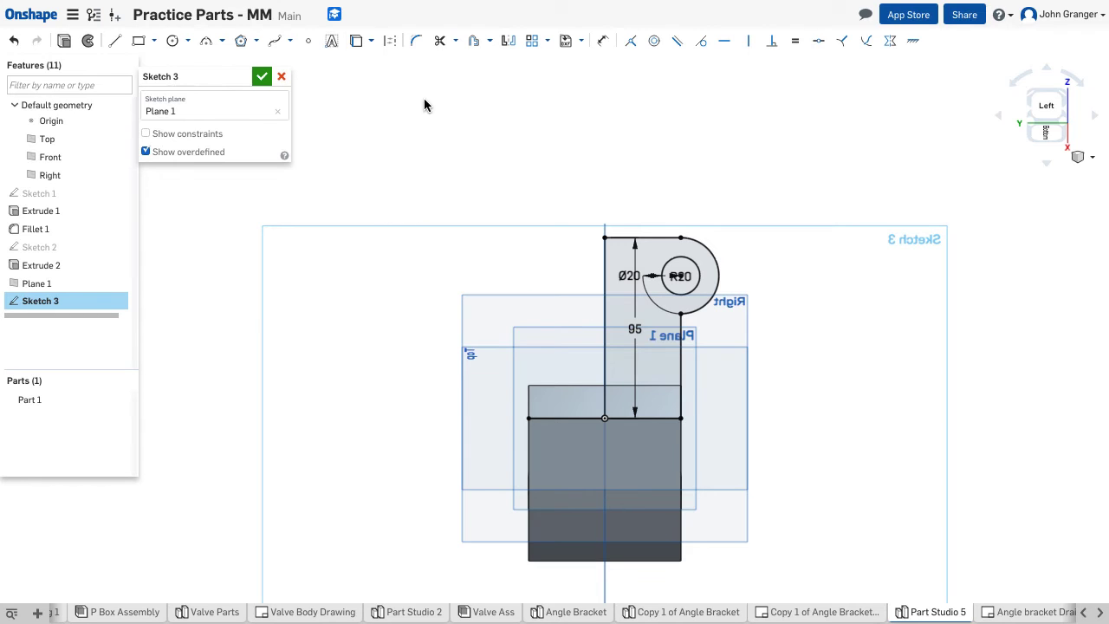
- Mirror the half profile about the vertical 95 mm line into a two-hole tab, then close Sketch 3
left_click(508, 41)
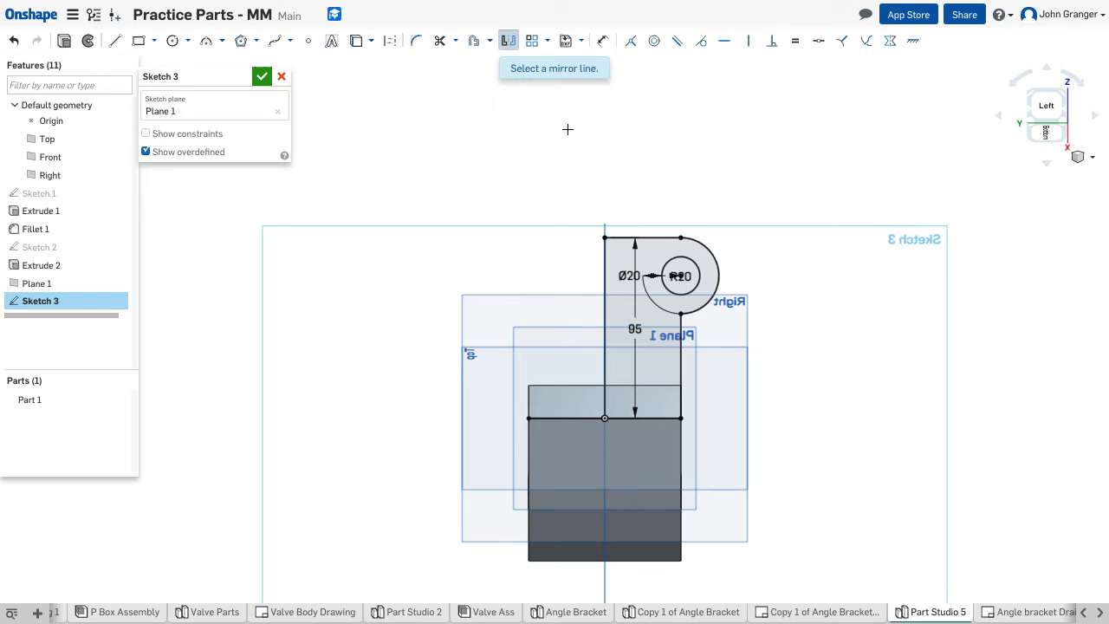
left_click(603, 274)
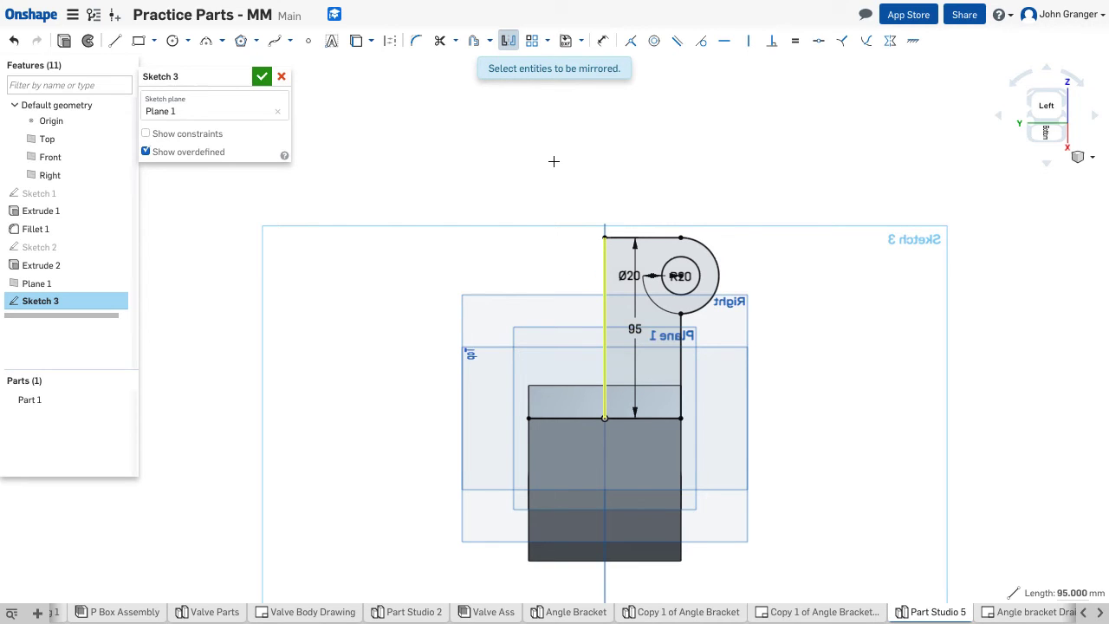
left_click_drag(565, 170, 760, 453)
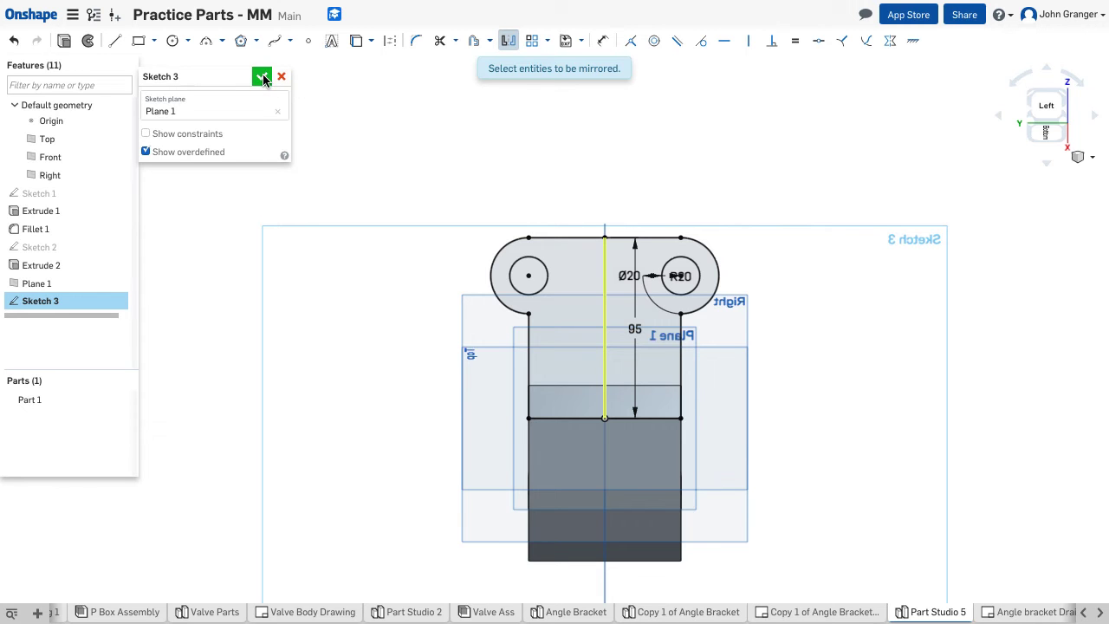
right_click(382, 104)
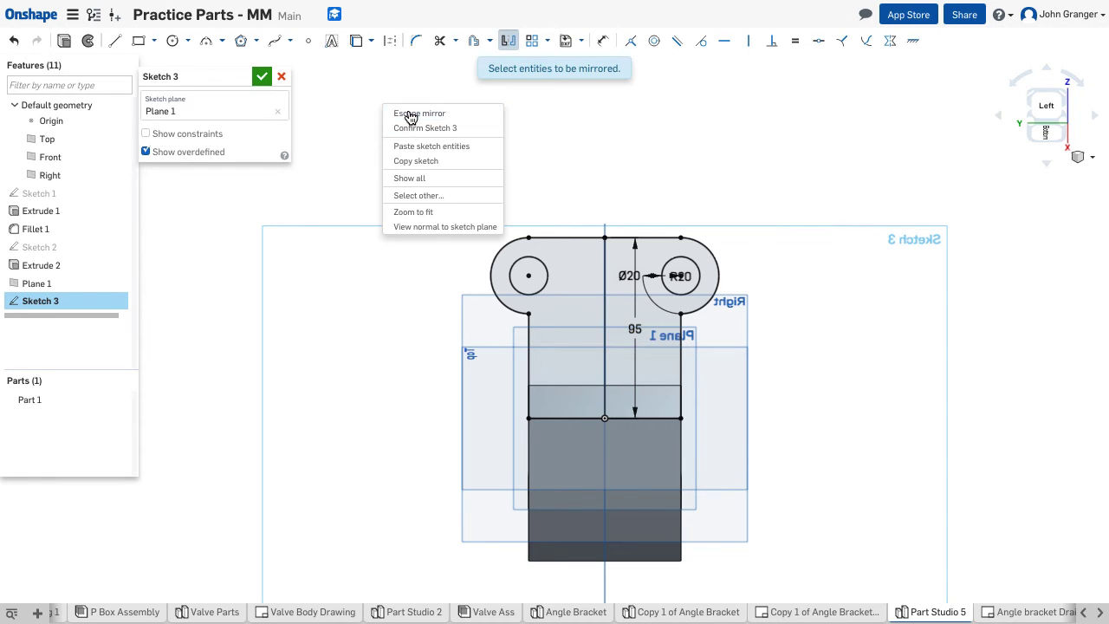
left_click(410, 114)
right_click_drag(920, 243, 892, 241)
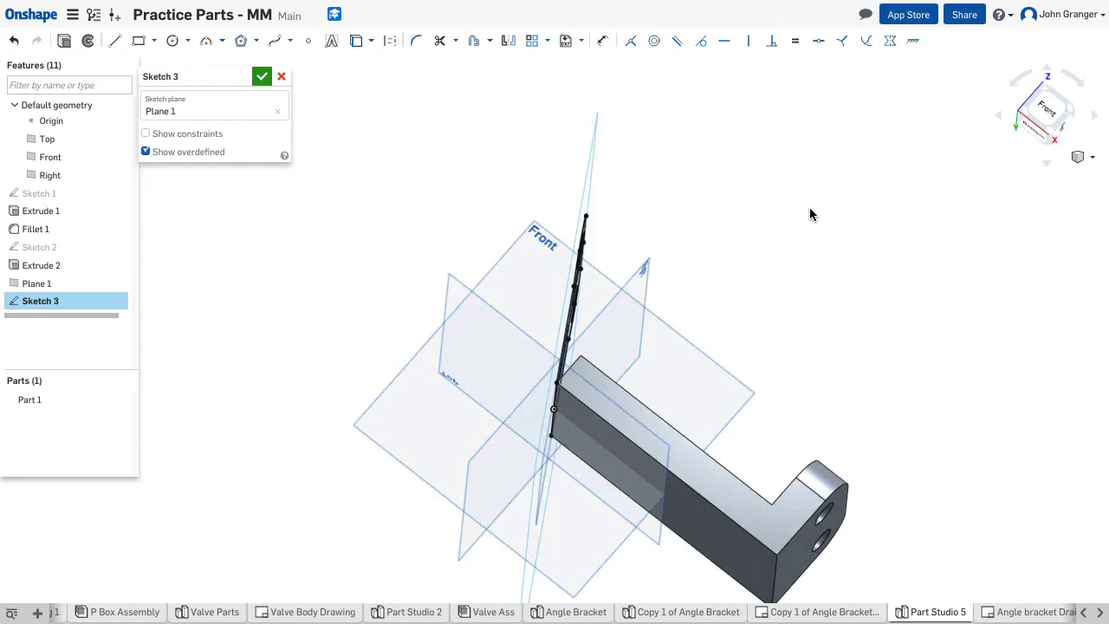
right_click_drag(811, 214, 786, 228)
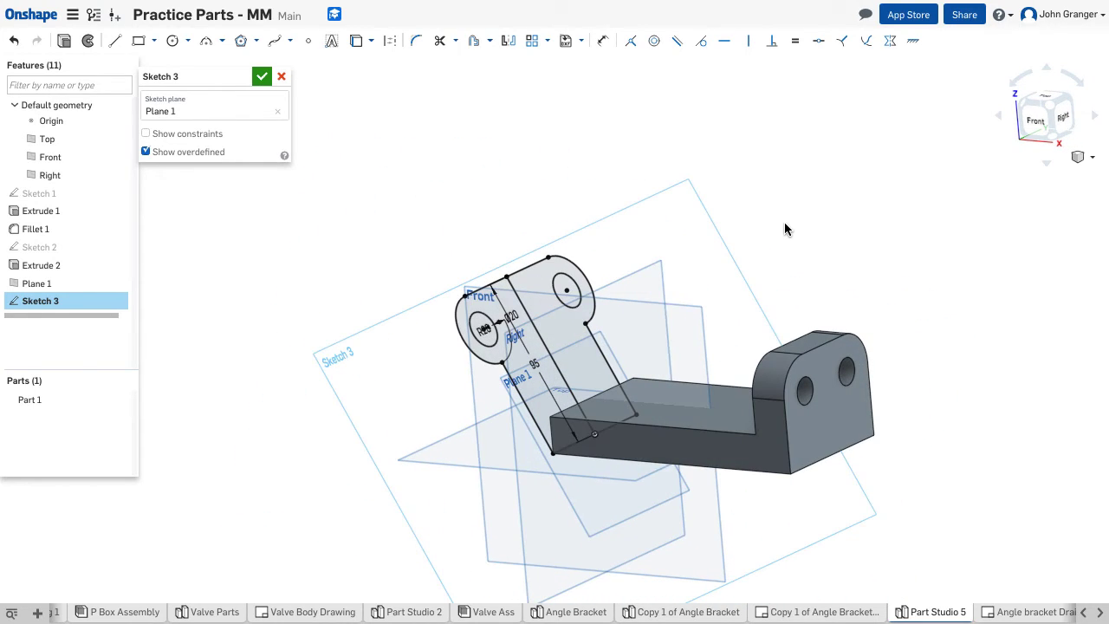
left_click(262, 77)
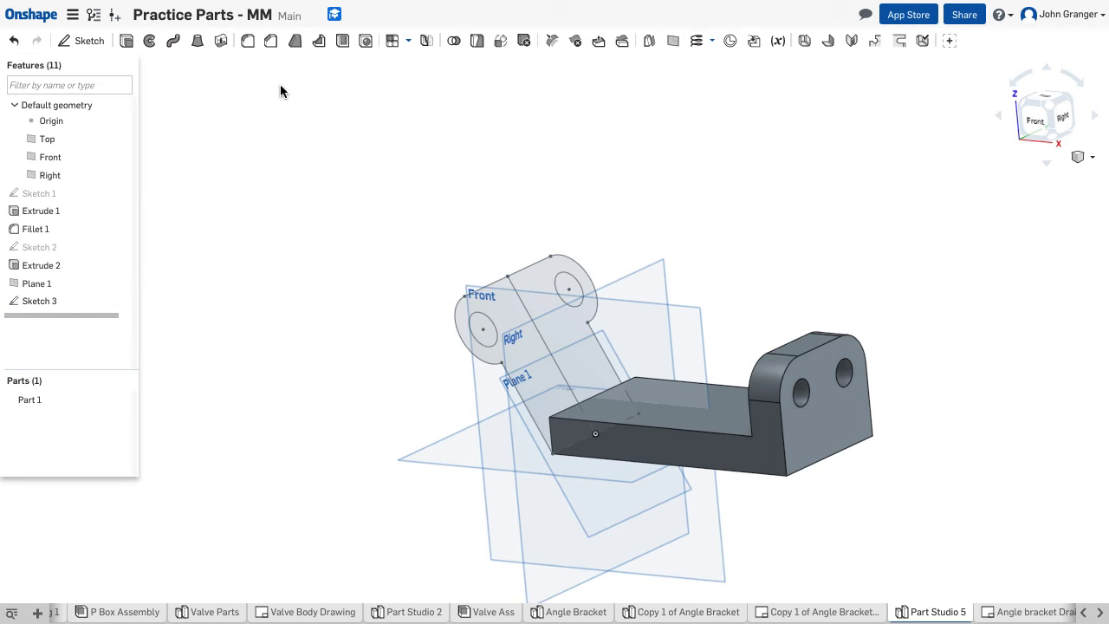
- Extrude both Sketch 3 regions 20 mm deep, adding the angled tab to Part 1
left_click(126, 43)
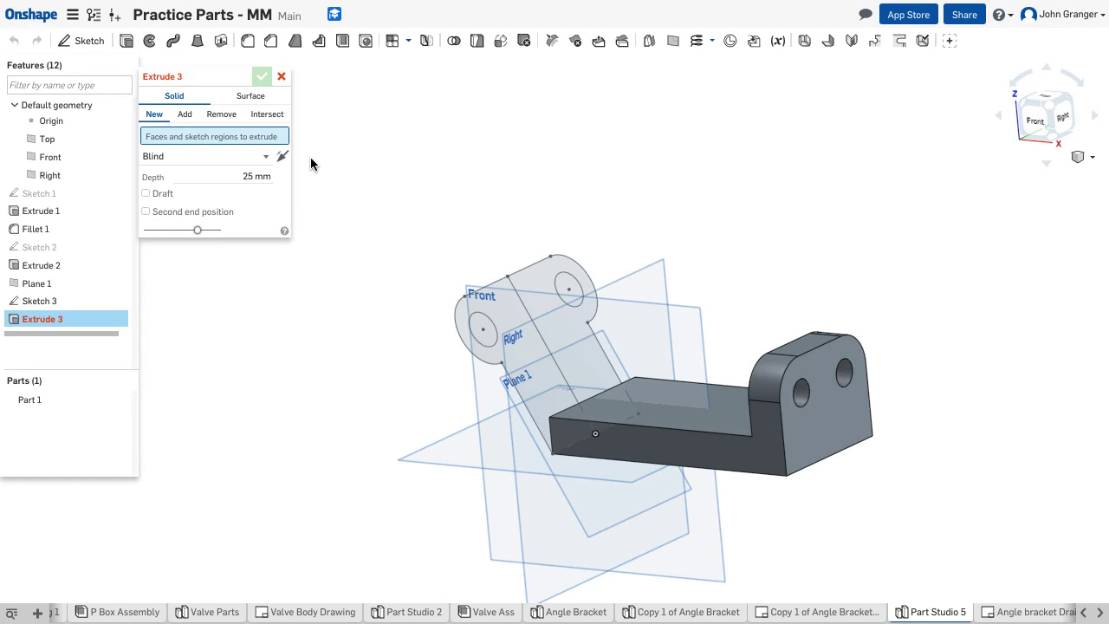
left_click(185, 114)
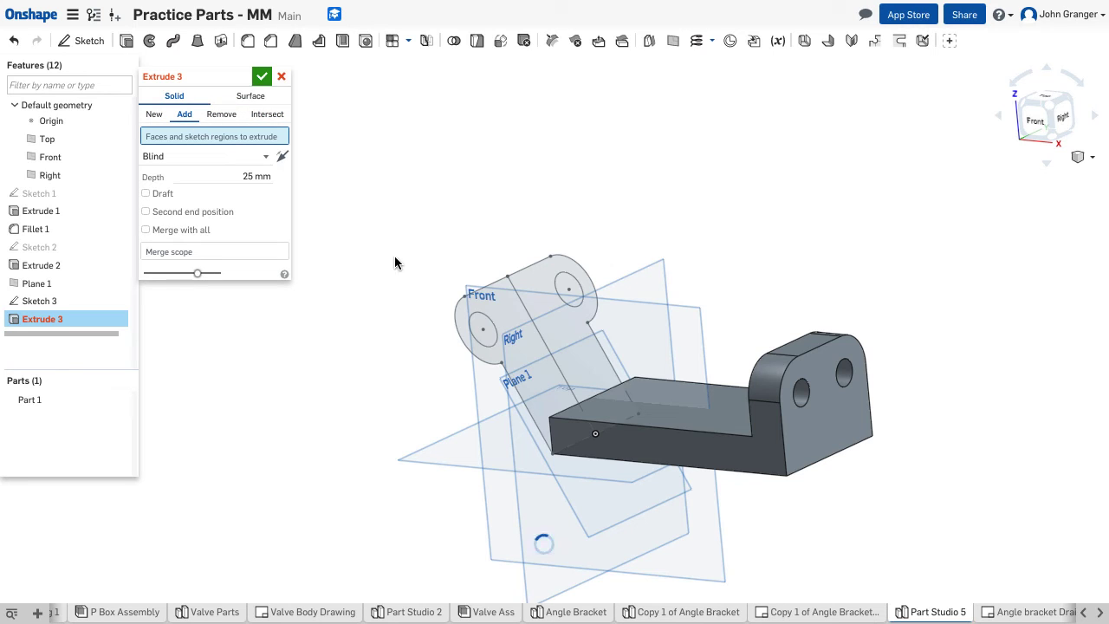
left_click(530, 303)
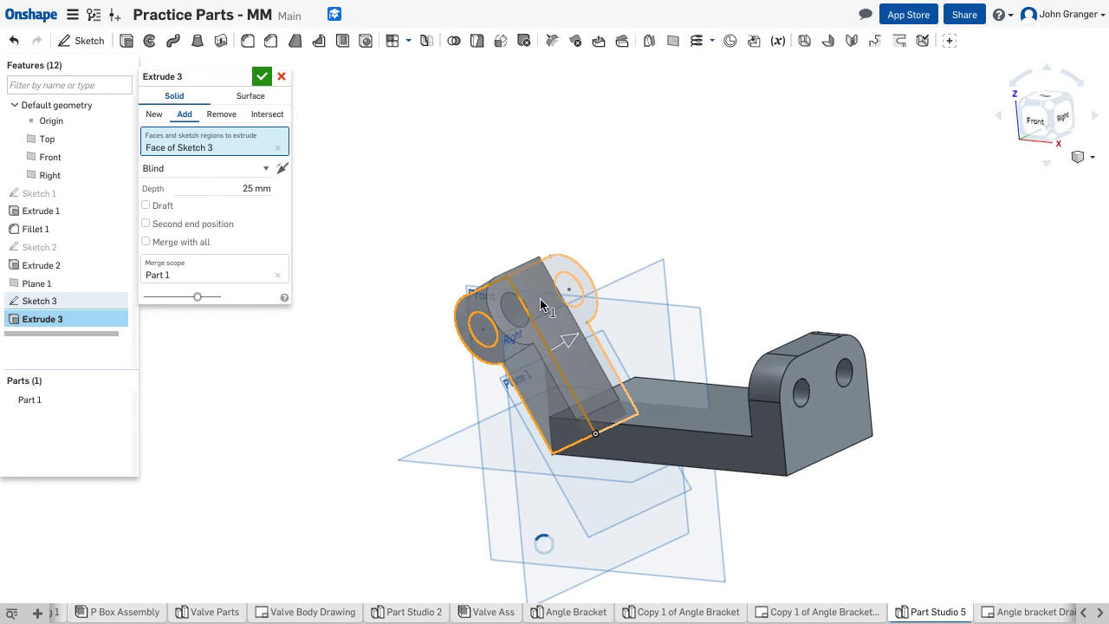
left_click(540, 305)
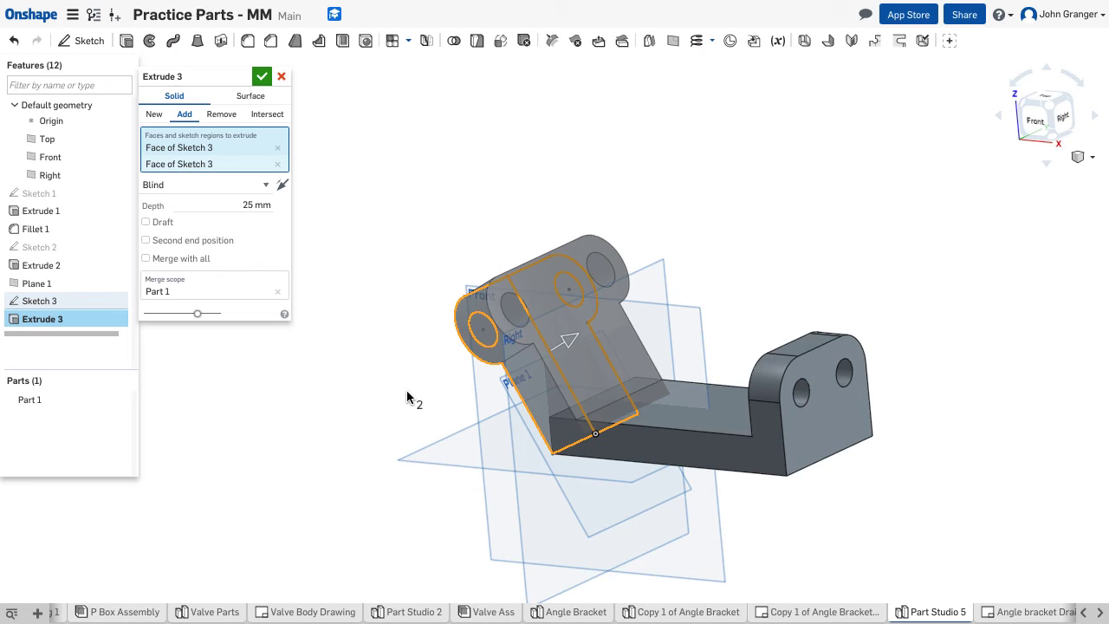
mouse_move(407, 397)
right_mouse_down()
mouse_move(487, 363)
mouse_move(410, 384)
mouse_move(404, 373)
mouse_move(425, 412)
mouse_move(416, 401)
right_mouse_up()
left_click(239, 206)
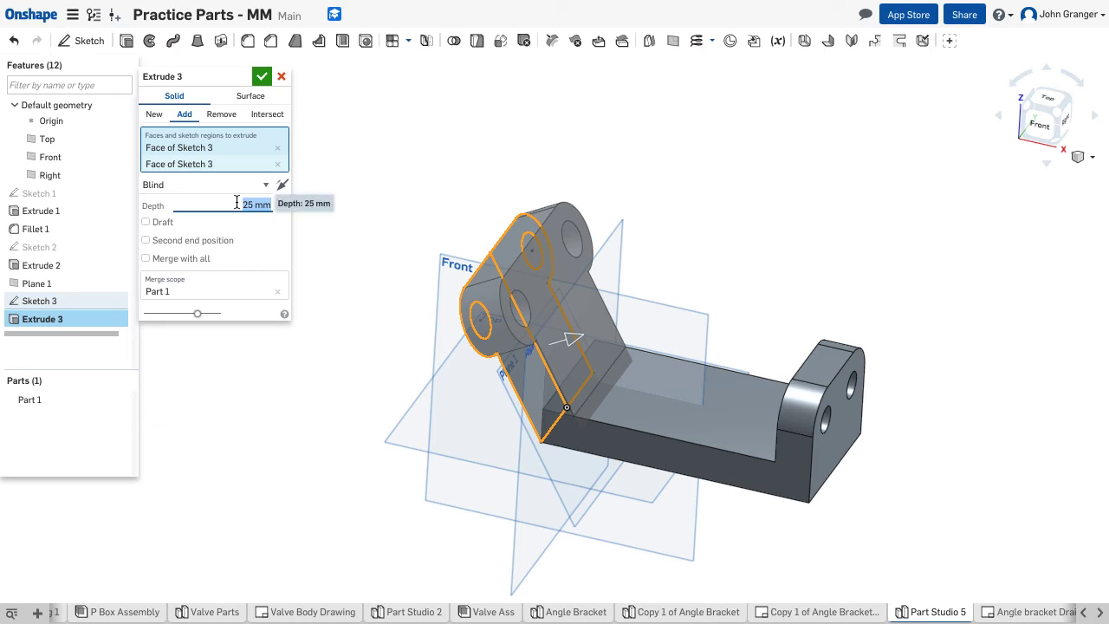
type("20")
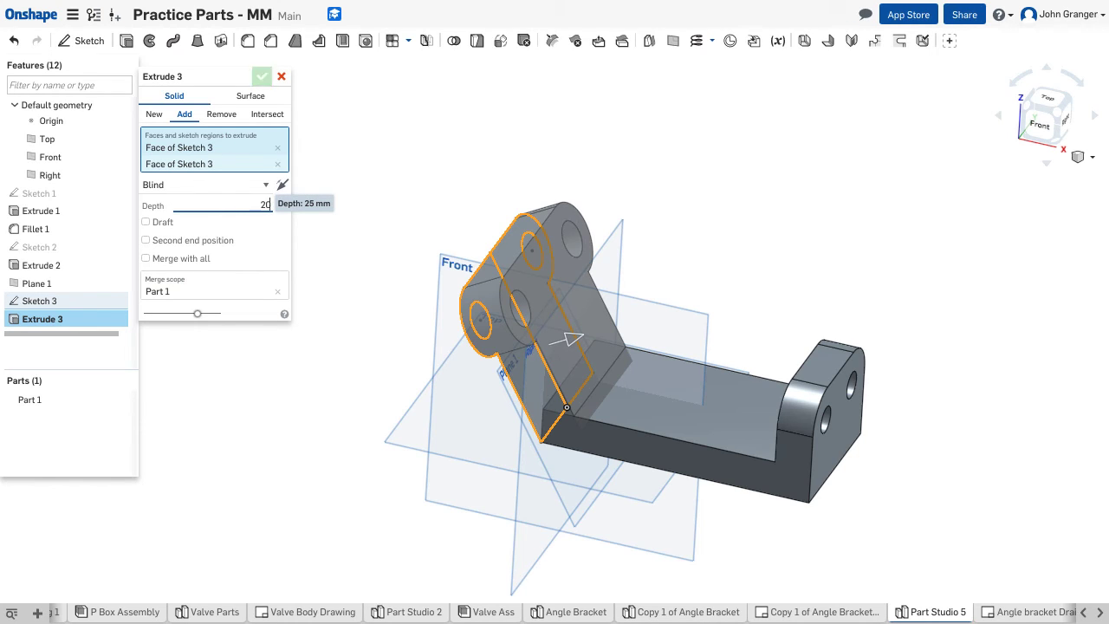
key("Return")
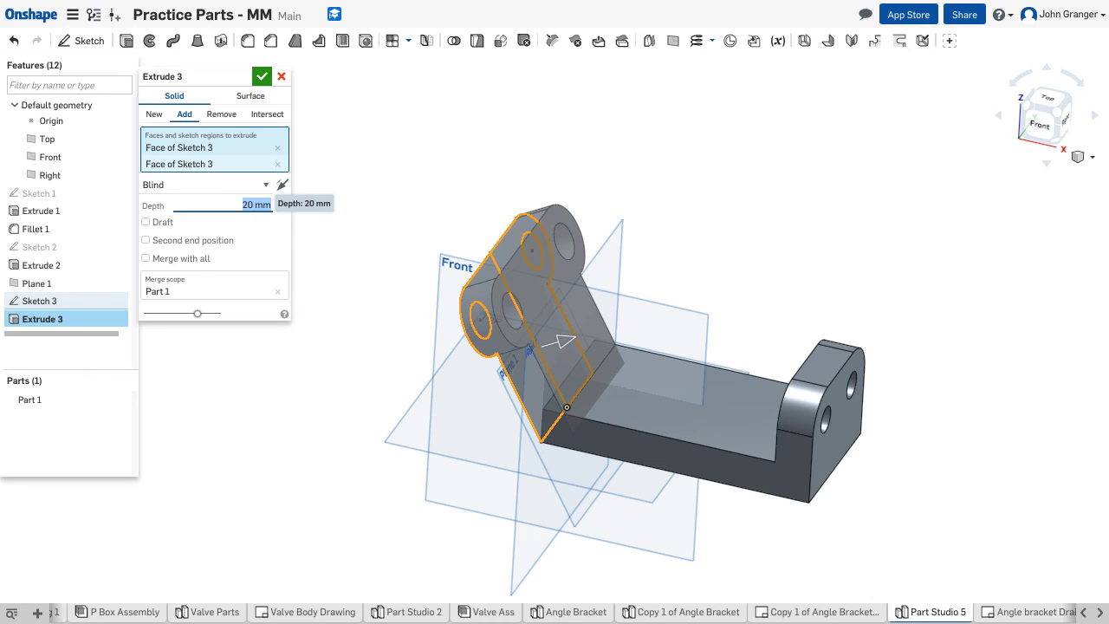
right_click_drag(366, 378, 191, 385)
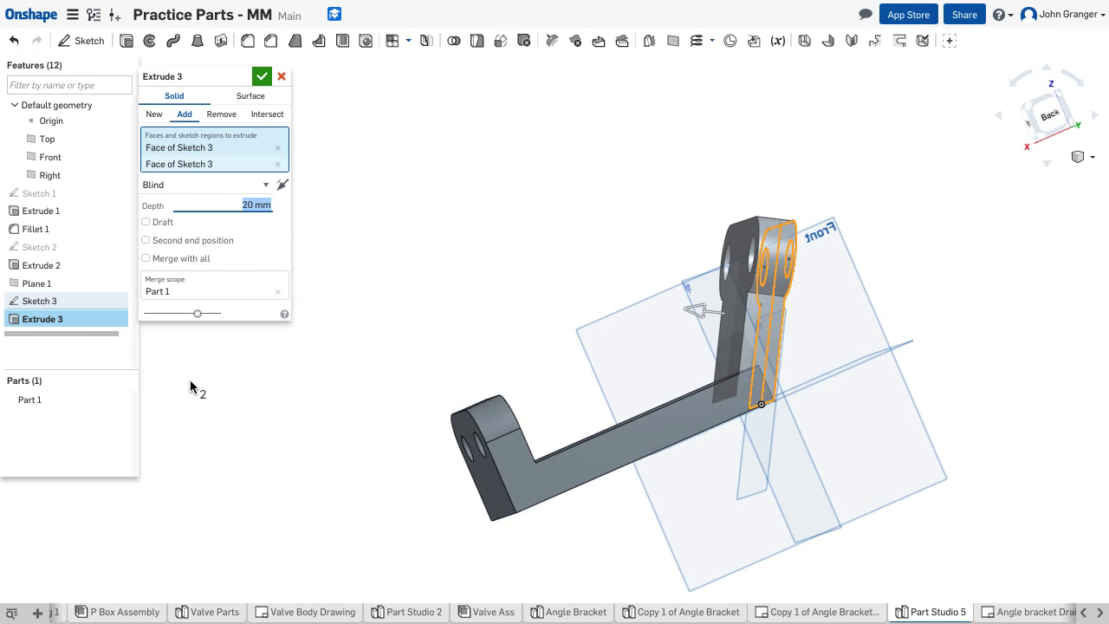
left_click(262, 76)
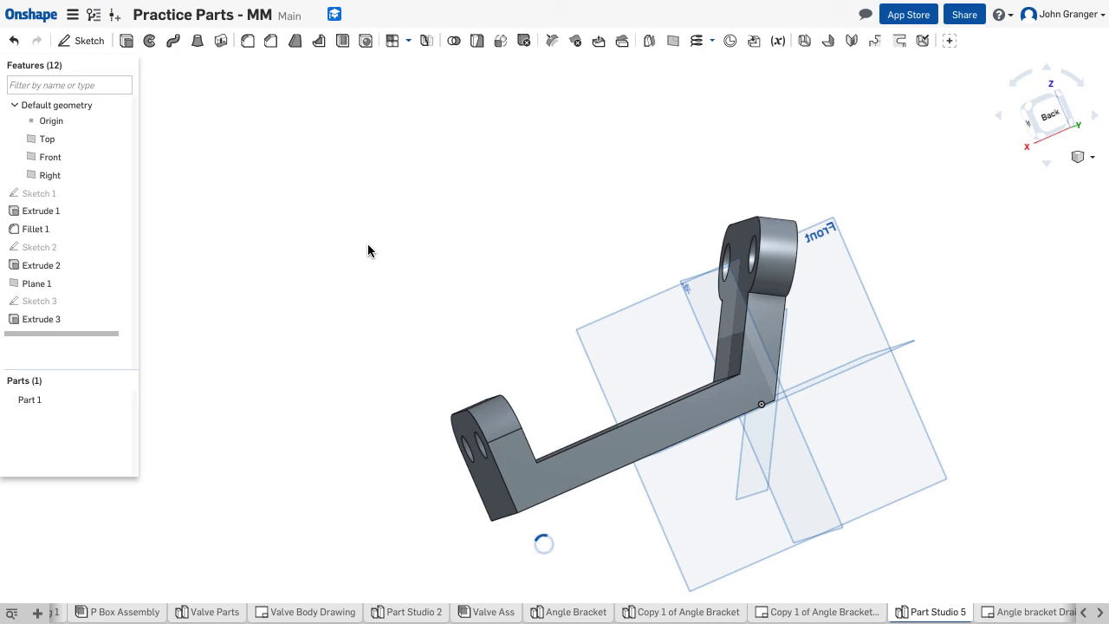
right_click_drag(303, 302, 511, 296)
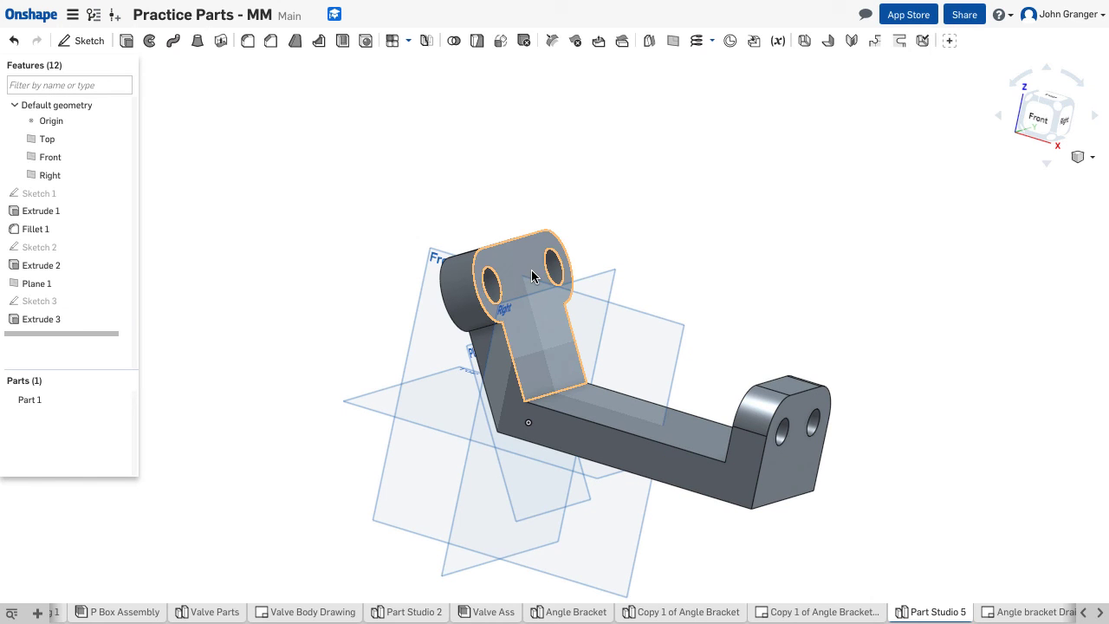
right_click_drag(386, 285, 299, 283)
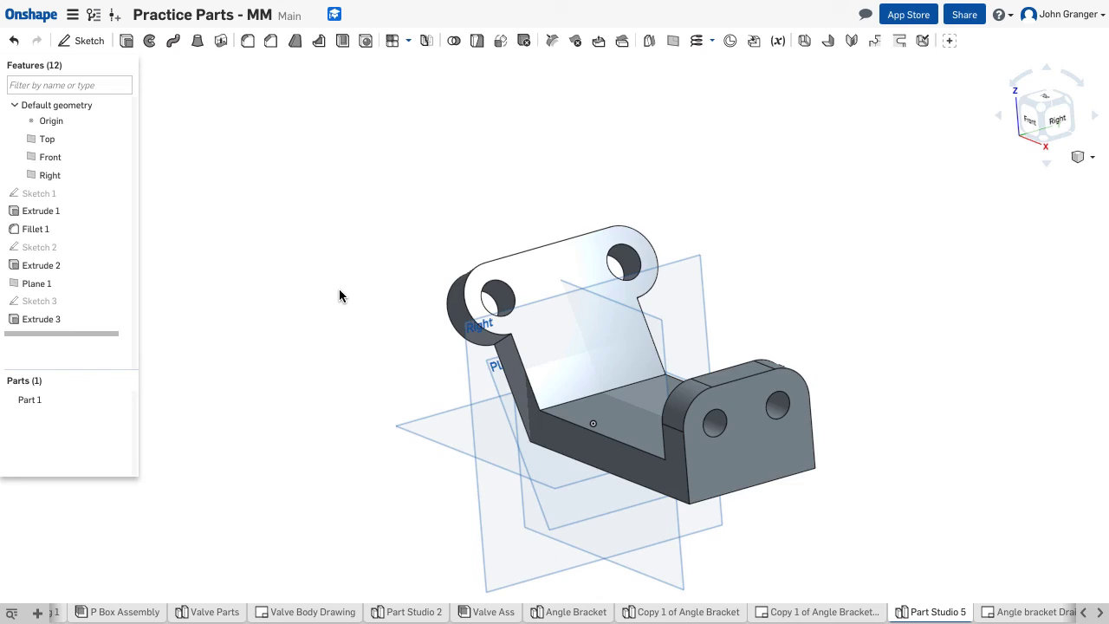
right_click_drag(339, 290, 384, 274)
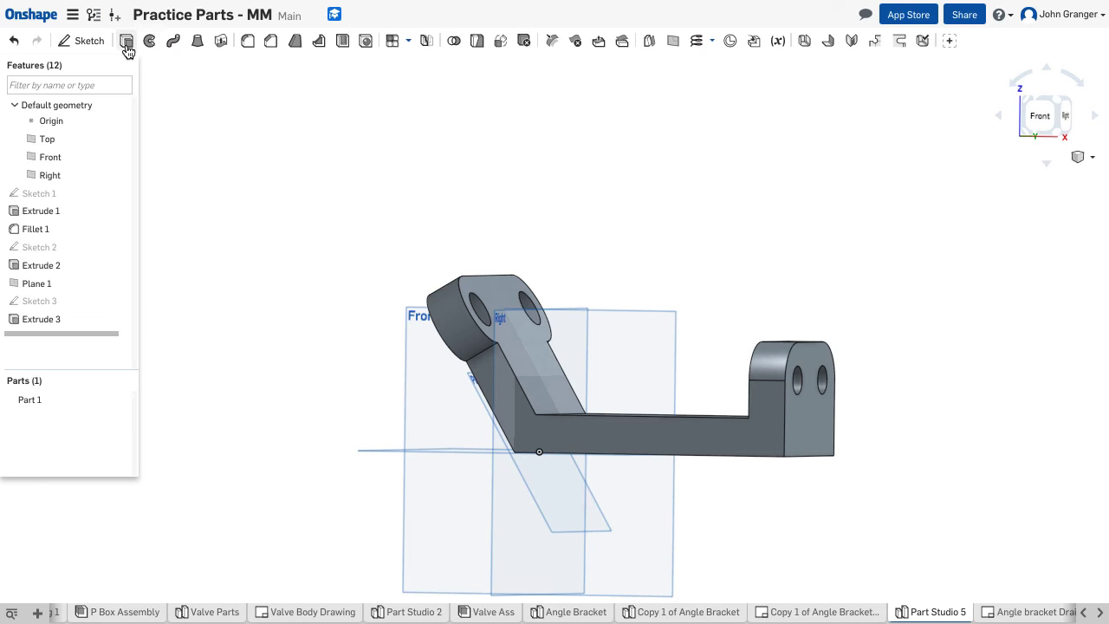
- Start a sketch on the Front plane viewed face-on and project in the angled tab's top corner
left_click(86, 40)
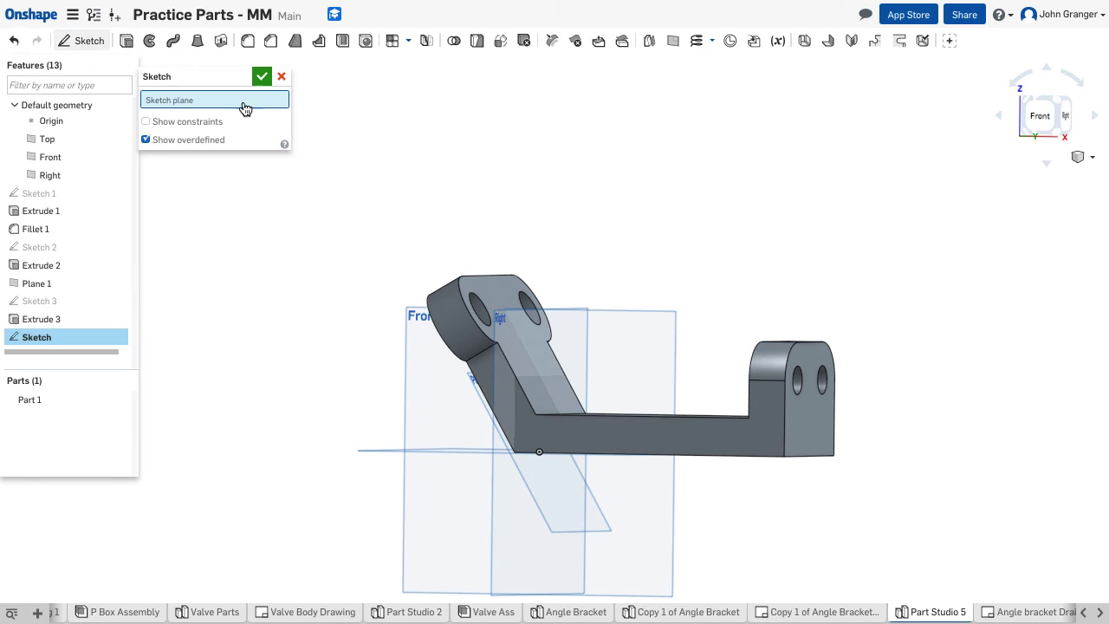
left_click(407, 341)
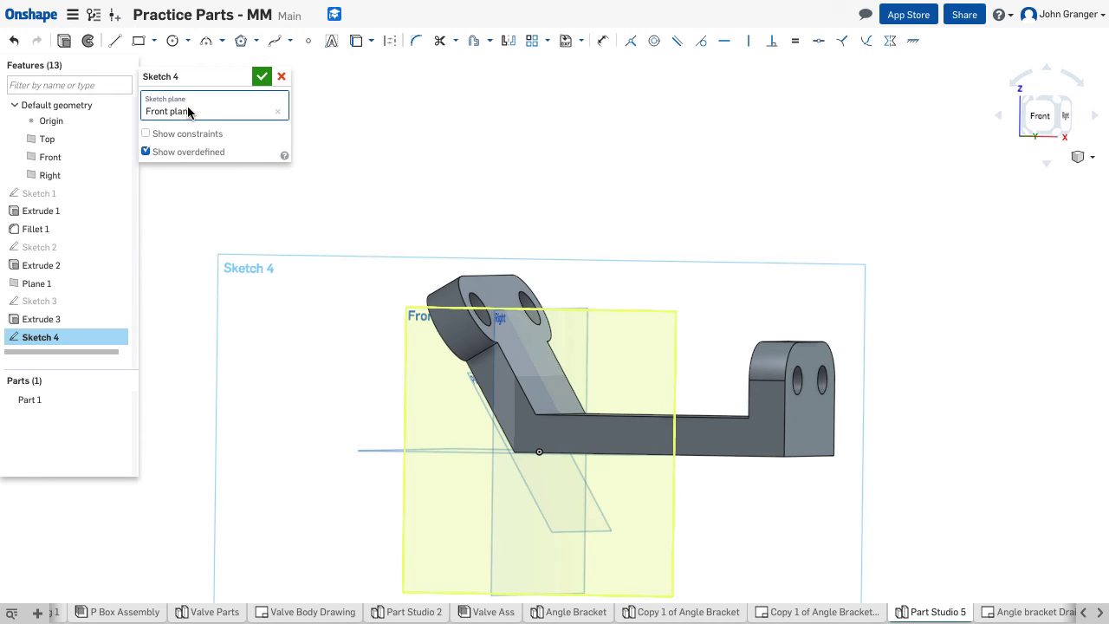
right_click(229, 217)
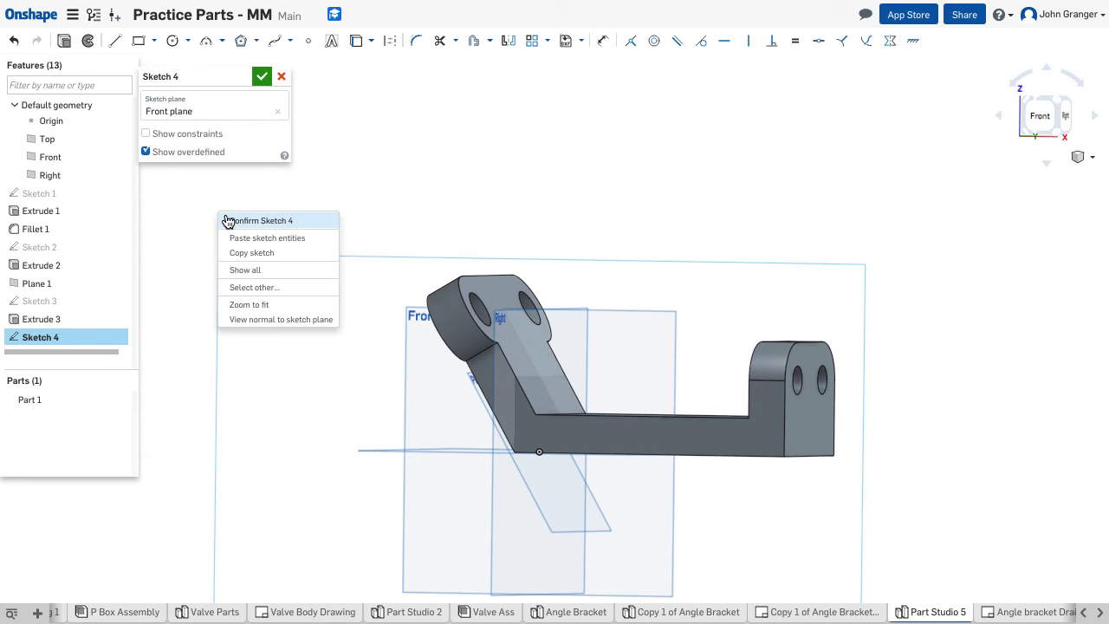
left_click(276, 322)
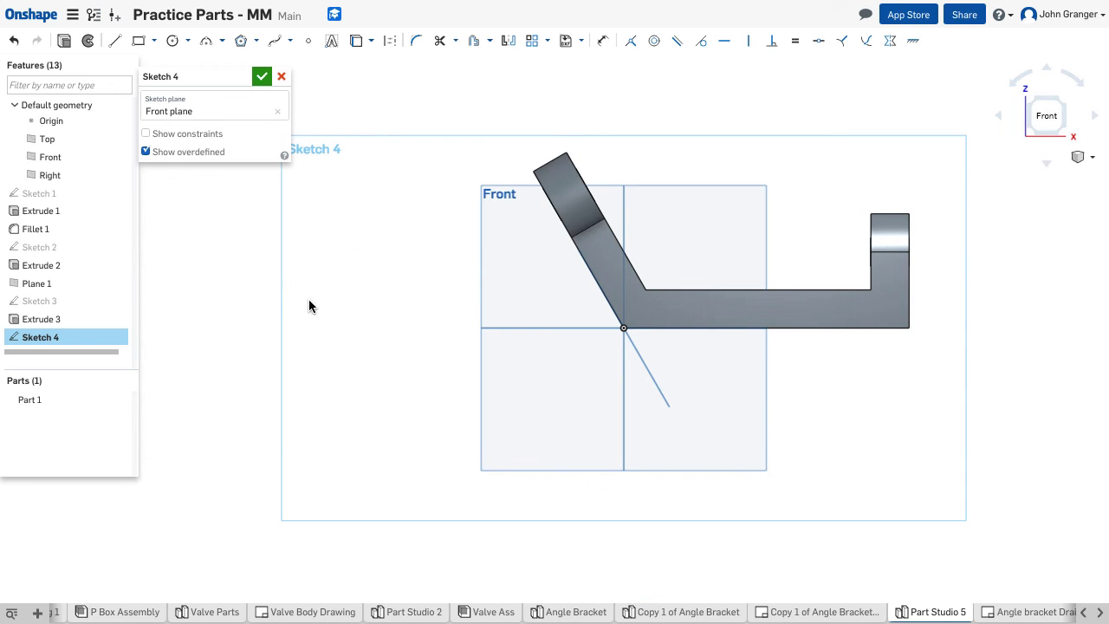
left_click(358, 43)
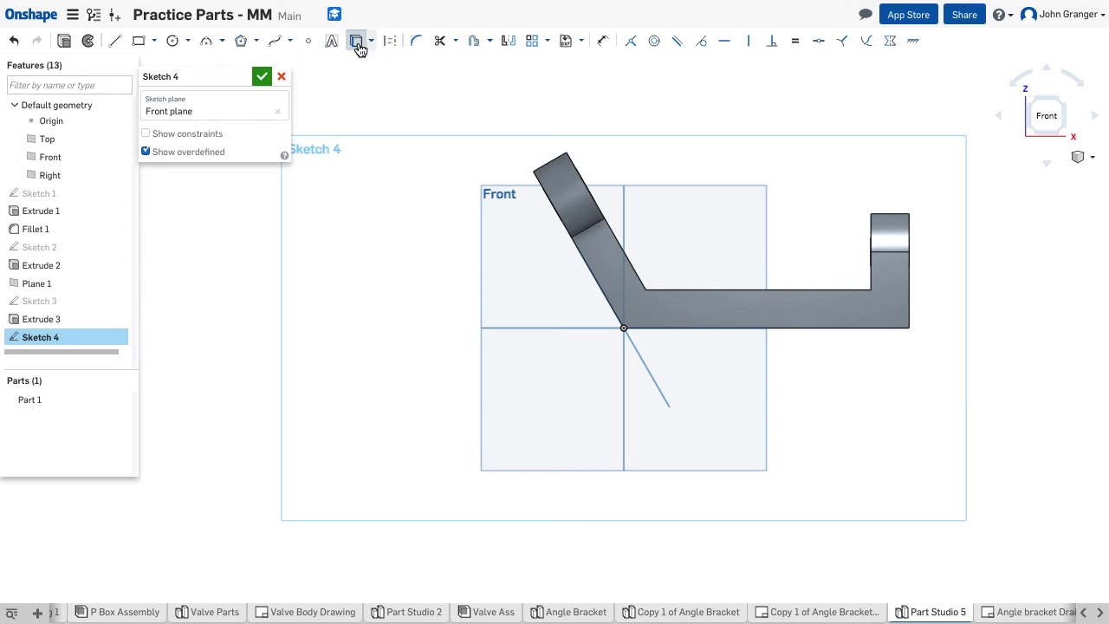
left_click(565, 151)
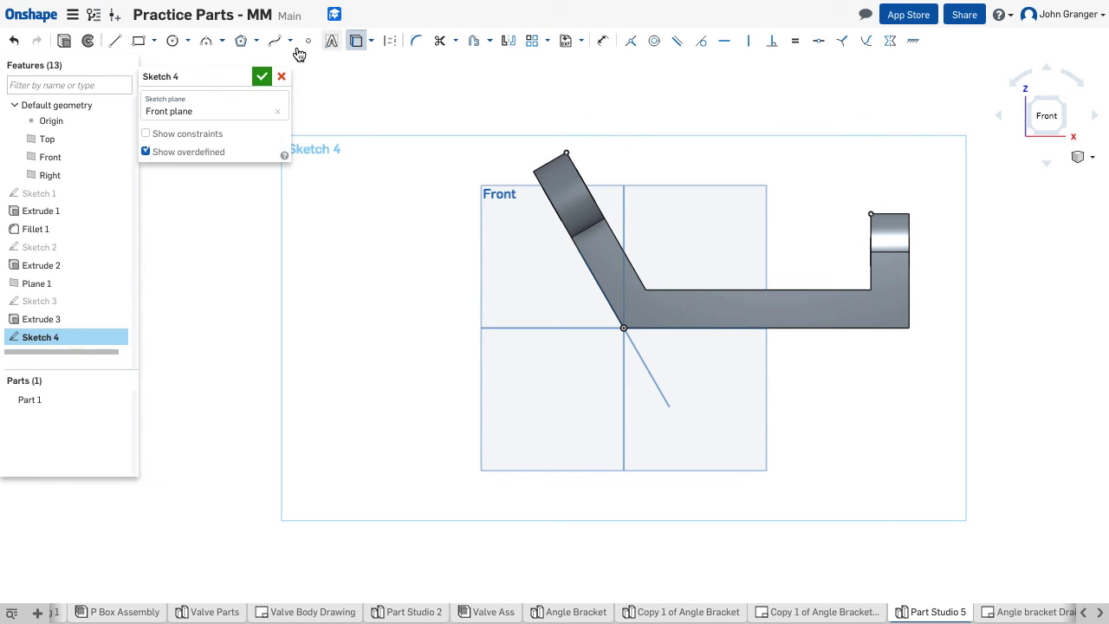
- Draw a 163.398 line from the tab's top corner to the end block's top, then close Sketch 4
left_click(115, 41)
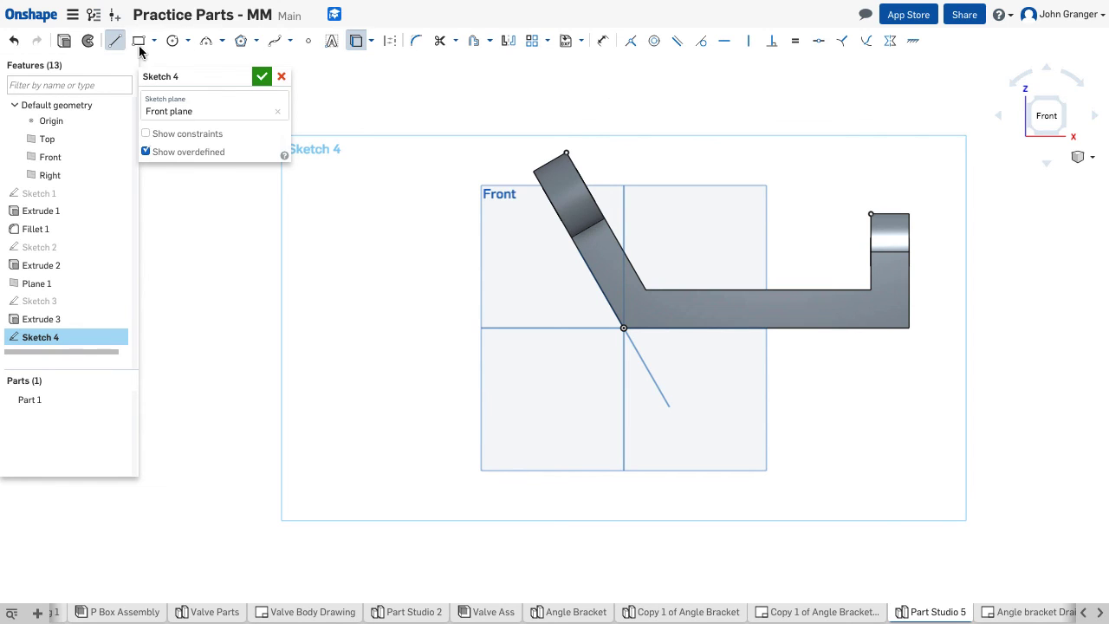
left_click(565, 151)
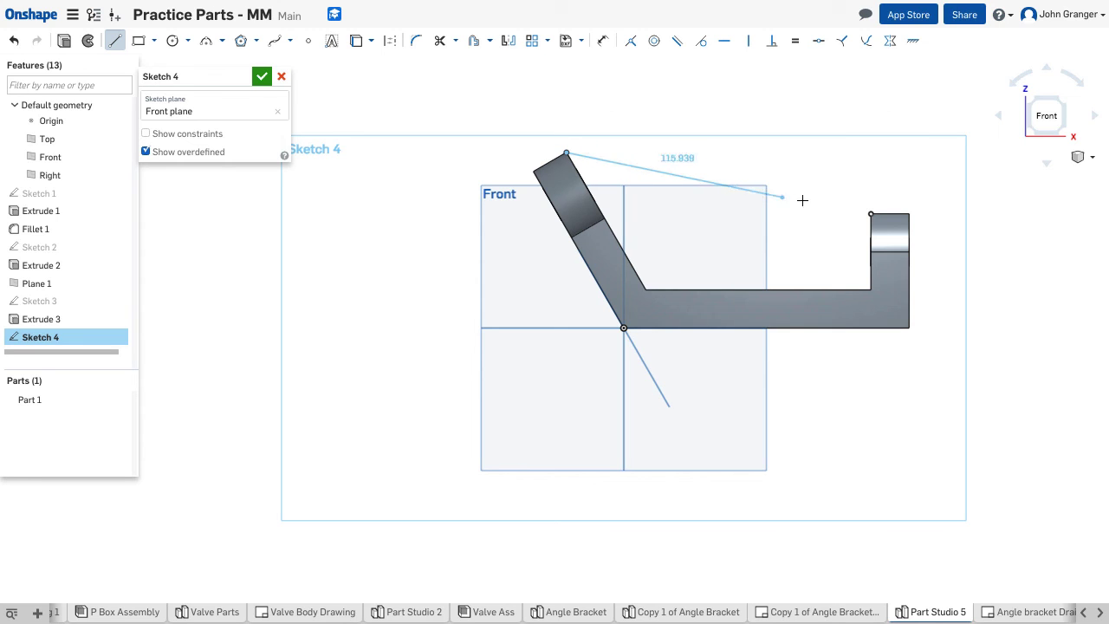
left_click(870, 213)
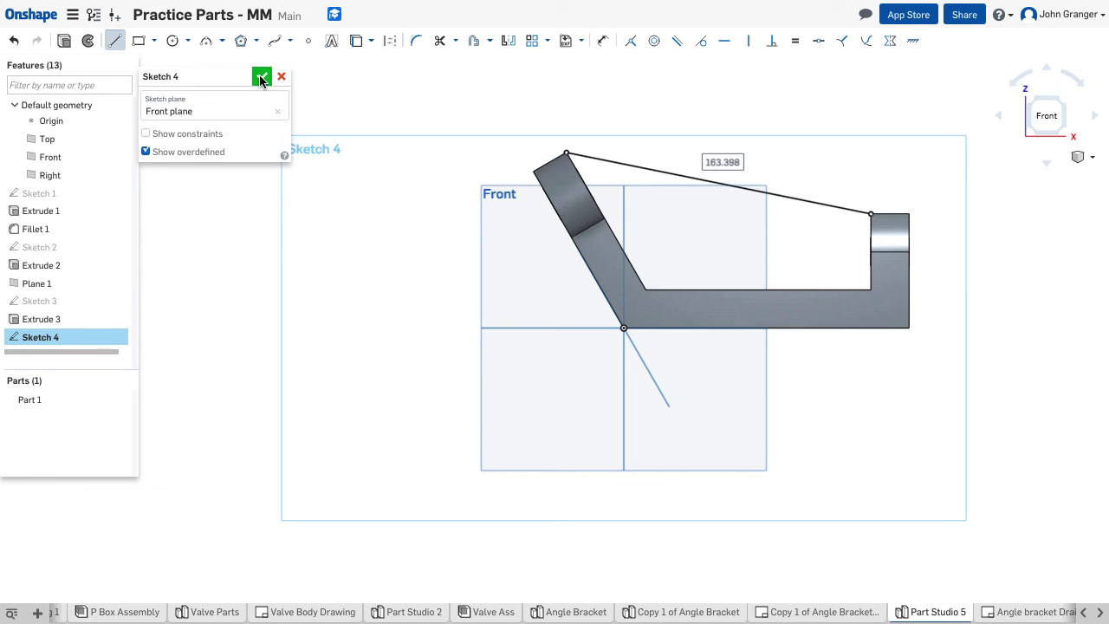
key("shift+7")
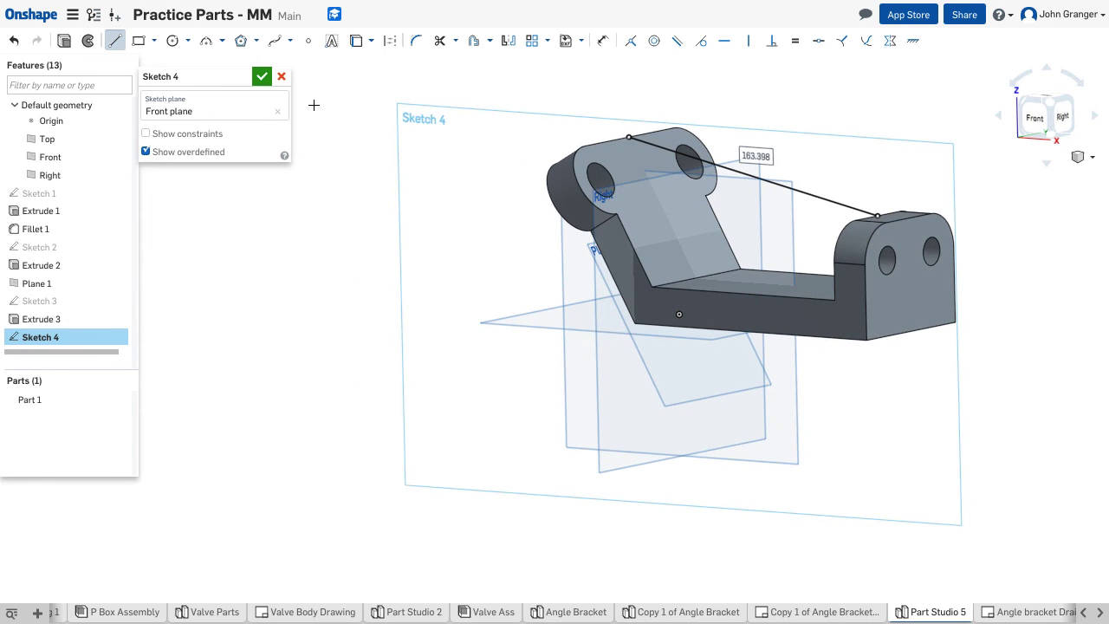
left_click(262, 77)
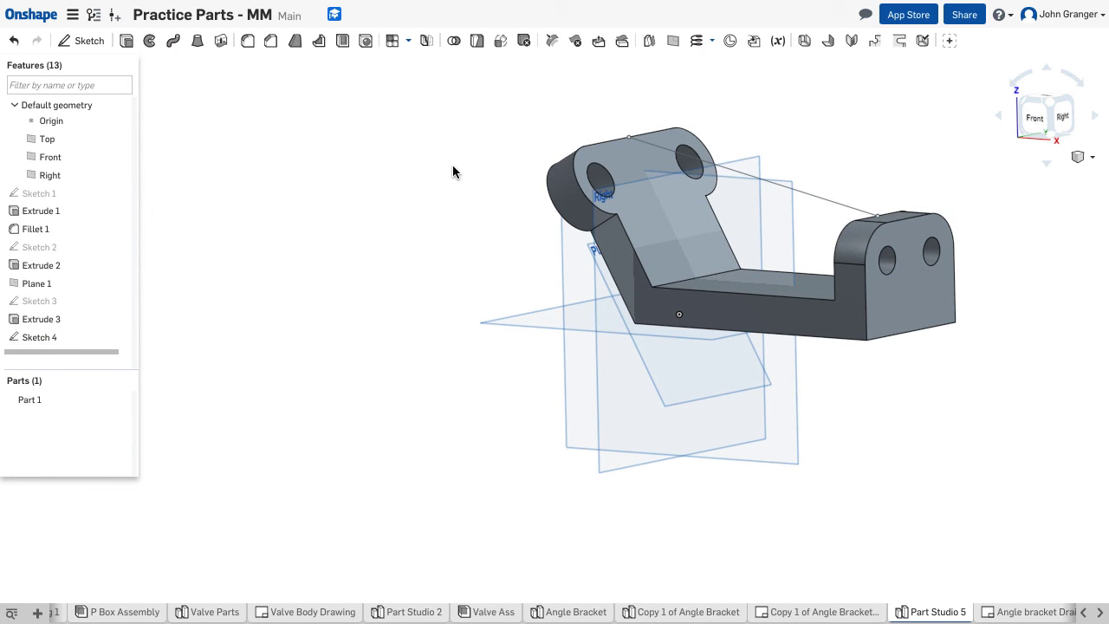
key("shift+4")
key("shift+7")
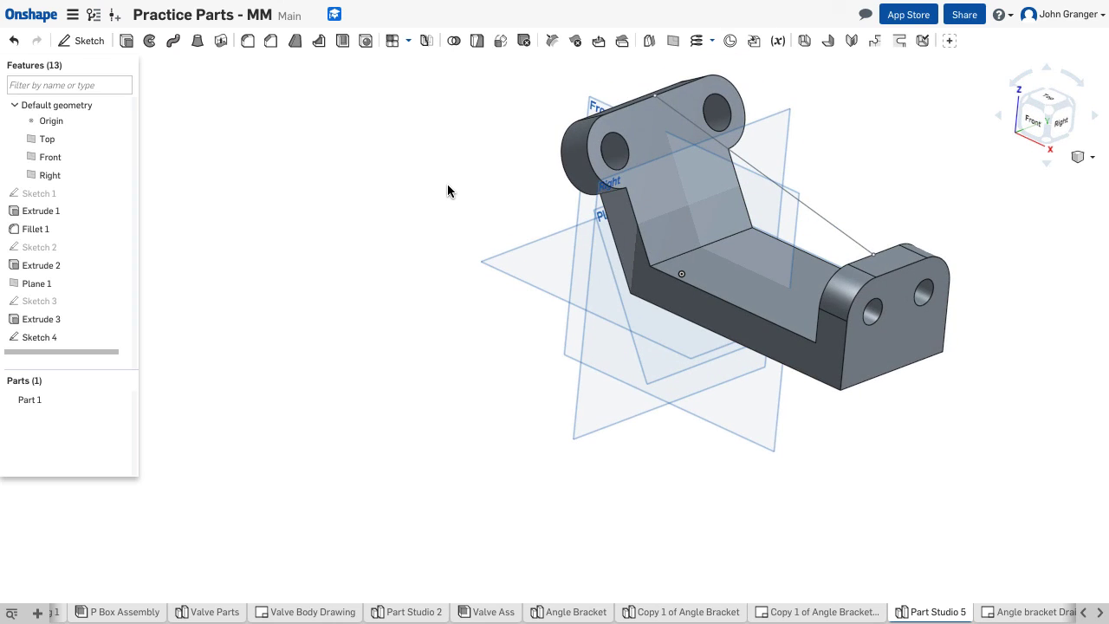
- Create a 10 mm thick rib from the Sketch 4 line bracing the angled arm to the back tab
left_click(319, 43)
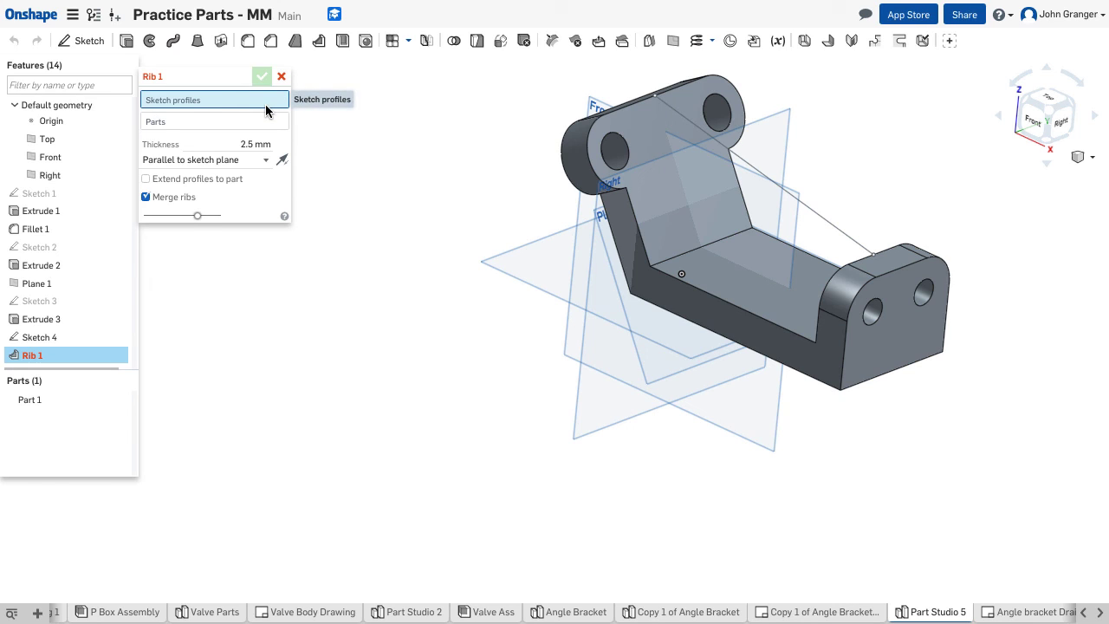
left_click(701, 131)
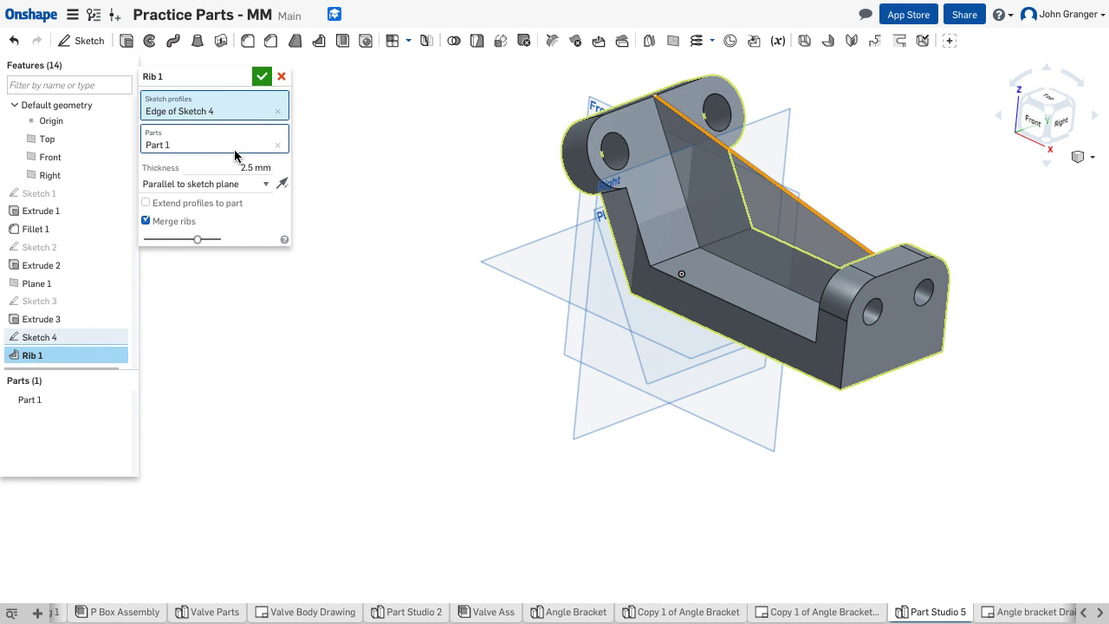
left_click(229, 168)
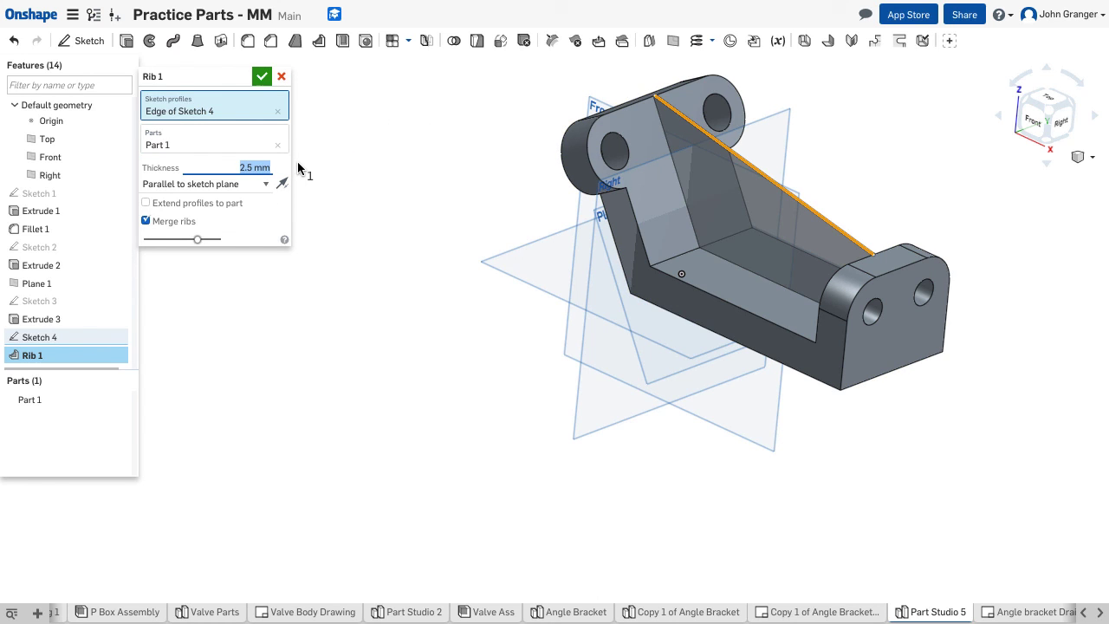
type("10")
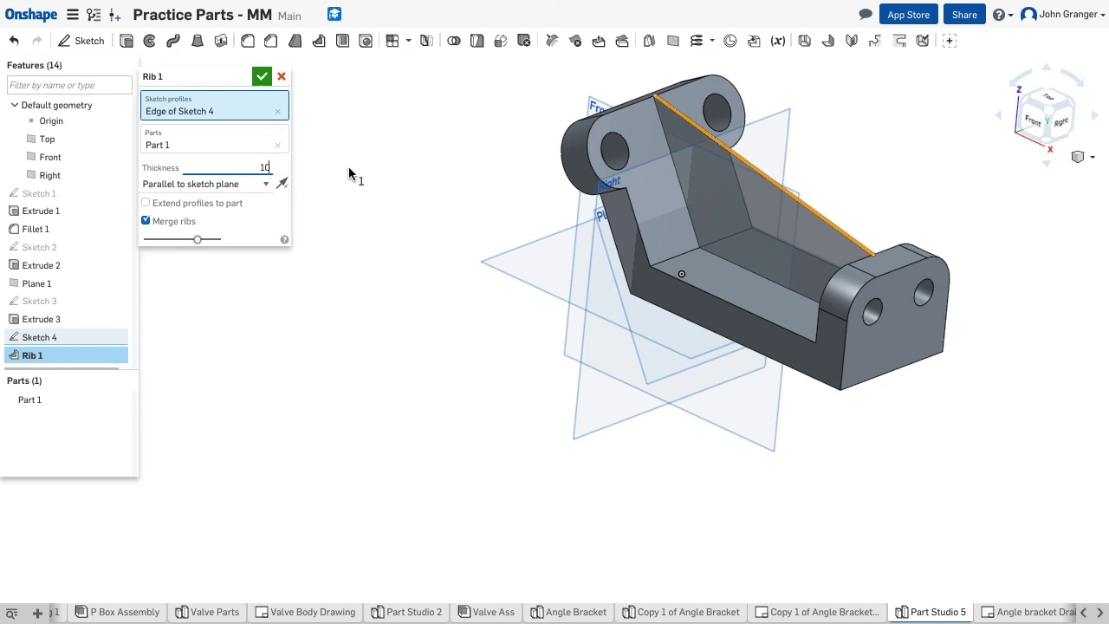
key("Return")
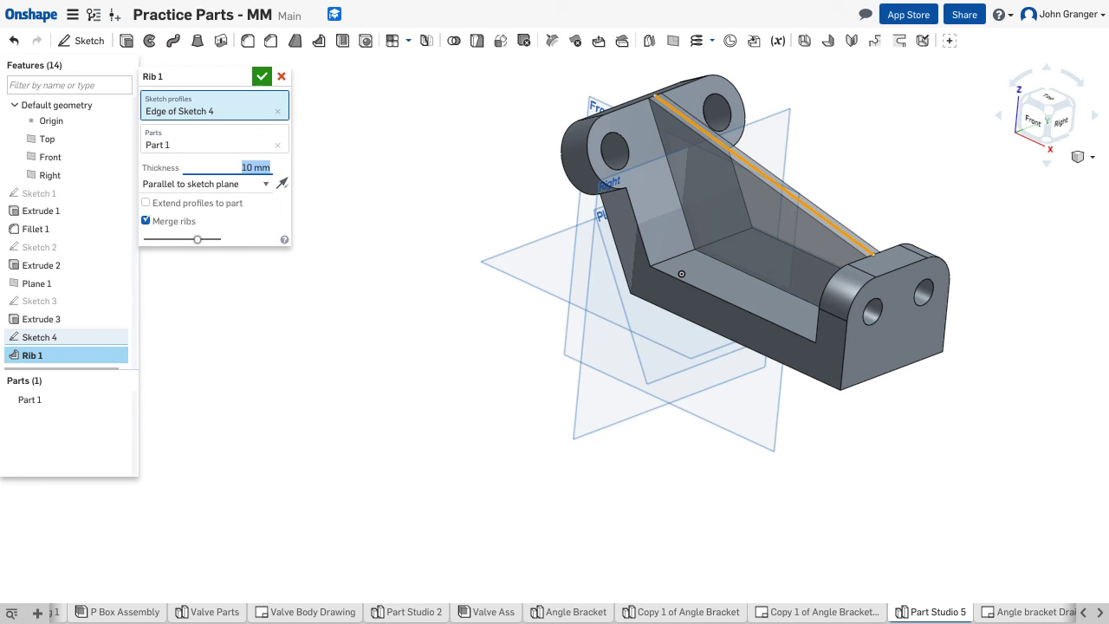
scroll(537, 263, "up", 2)
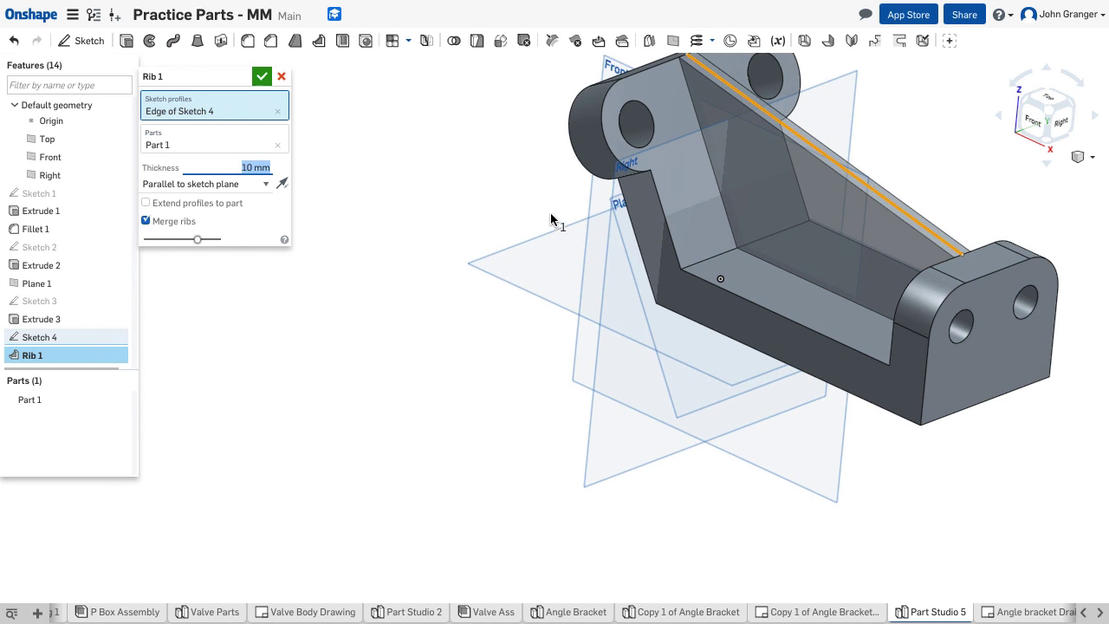
middle_click_drag(550, 219, 352, 364)
right_click_drag(903, 290, 898, 330)
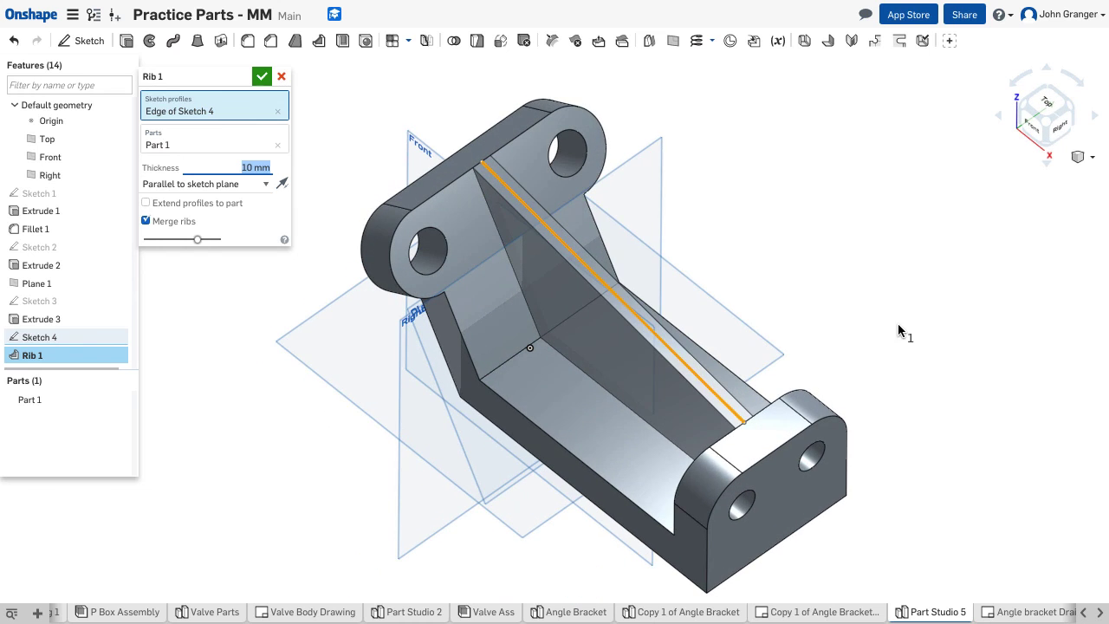
left_click(262, 77)
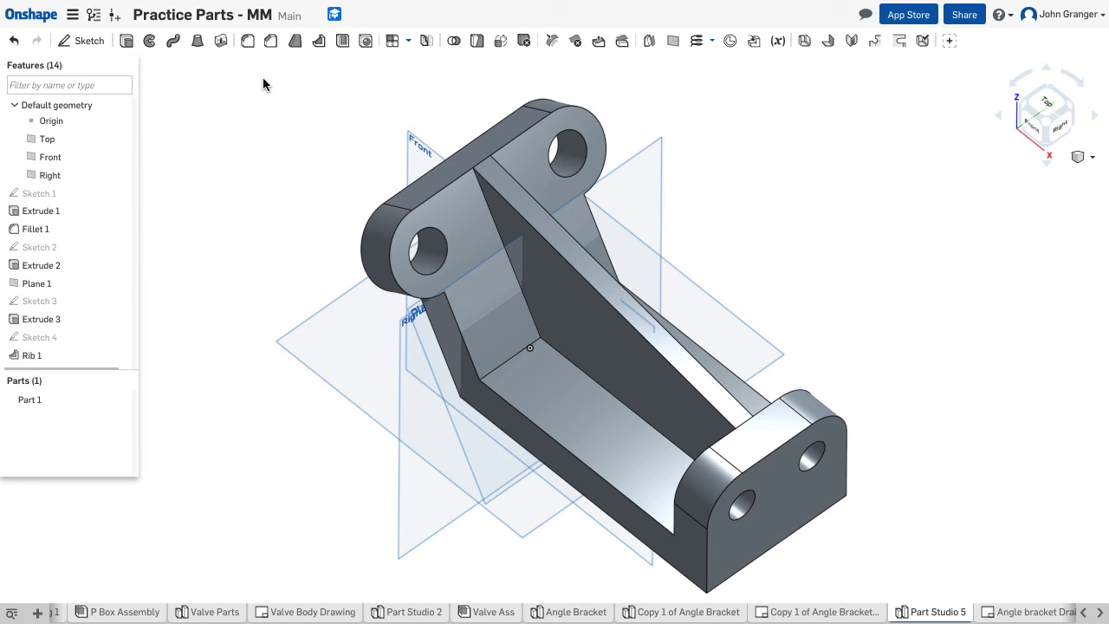
- Hide the Top, Front, Right planes and Plane 1, showing the ribbed bracket in isometric view
right_click(253, 261)
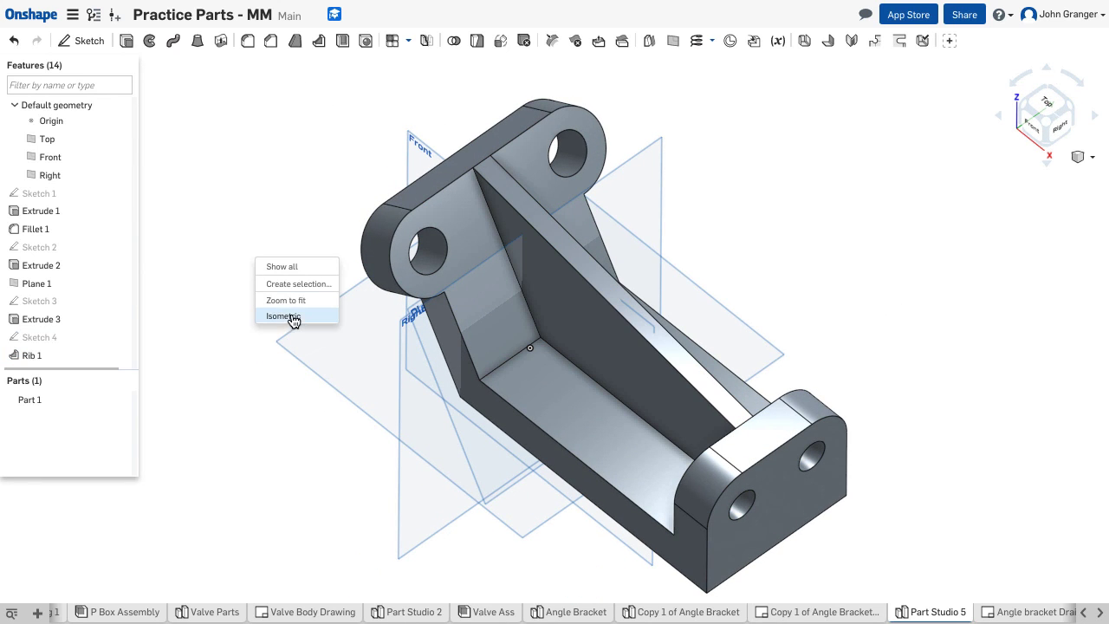
key("Return")
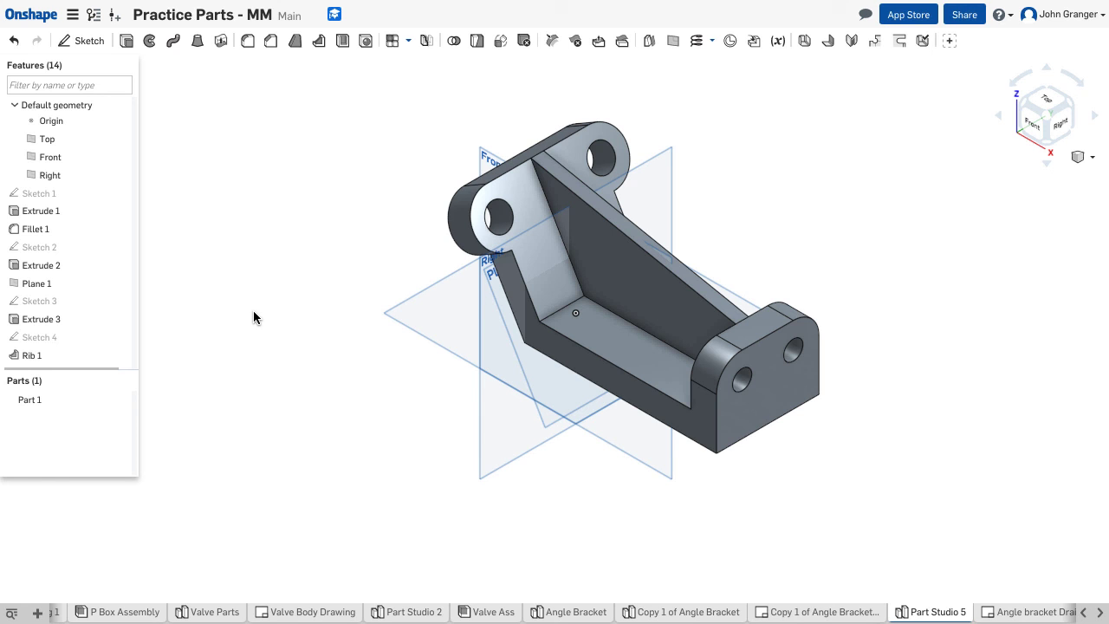
key("p")
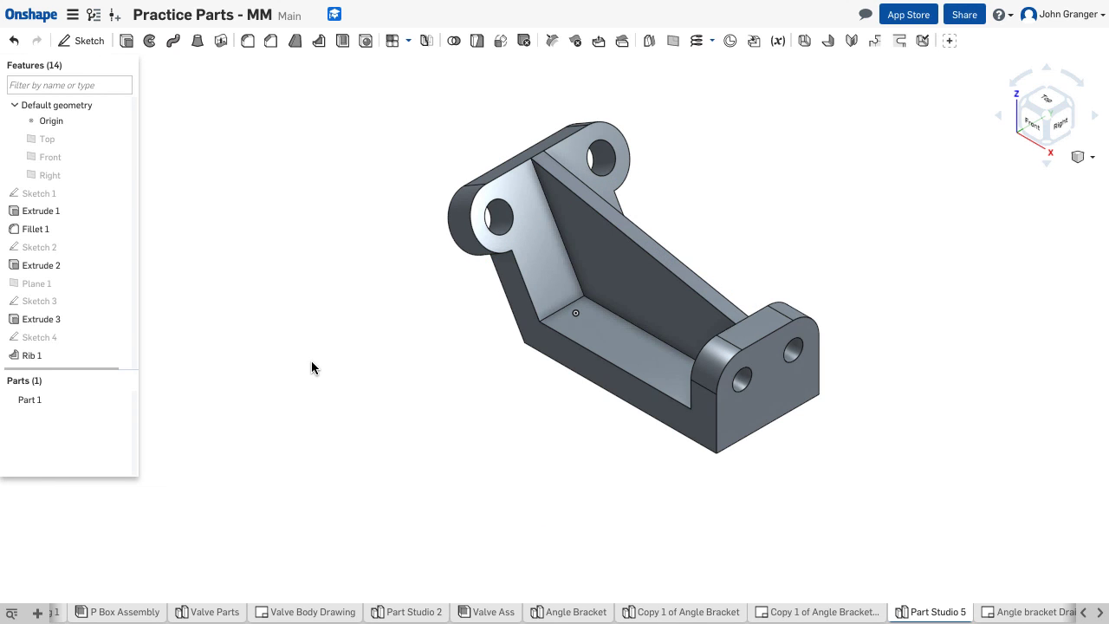
right_click_drag(312, 362, 307, 282)
right_click(308, 283)
left_click(334, 338)
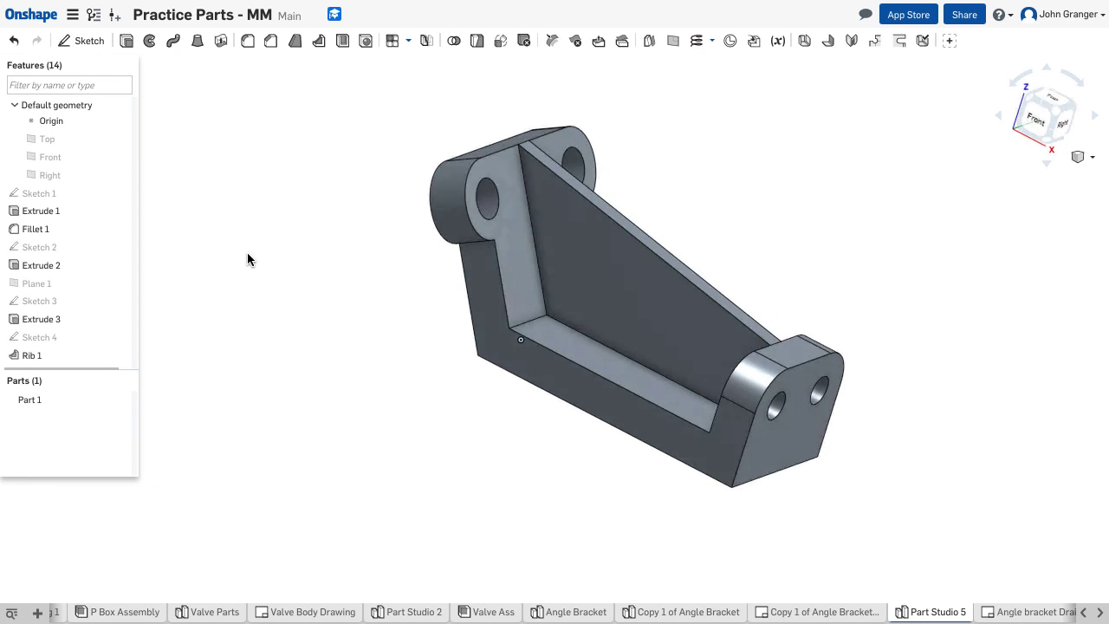